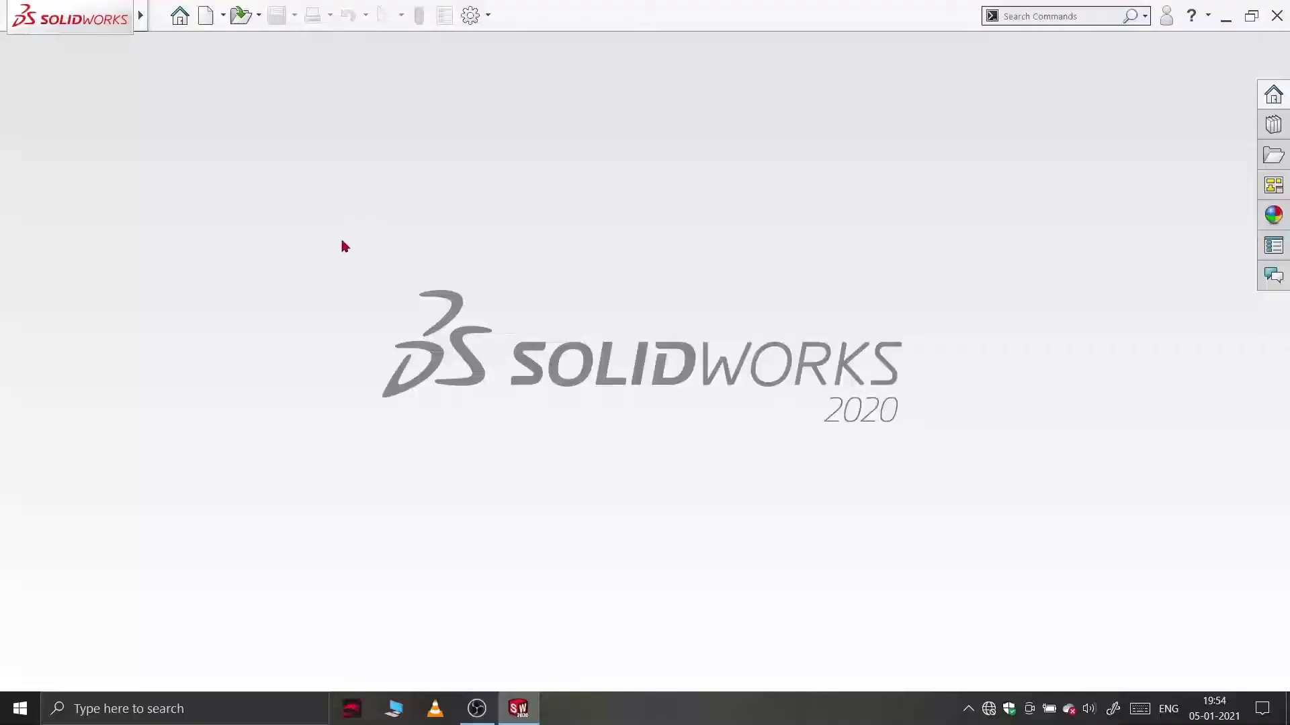
Create a new part and start a sketch on the Top Plane.
left_click(158, 16)
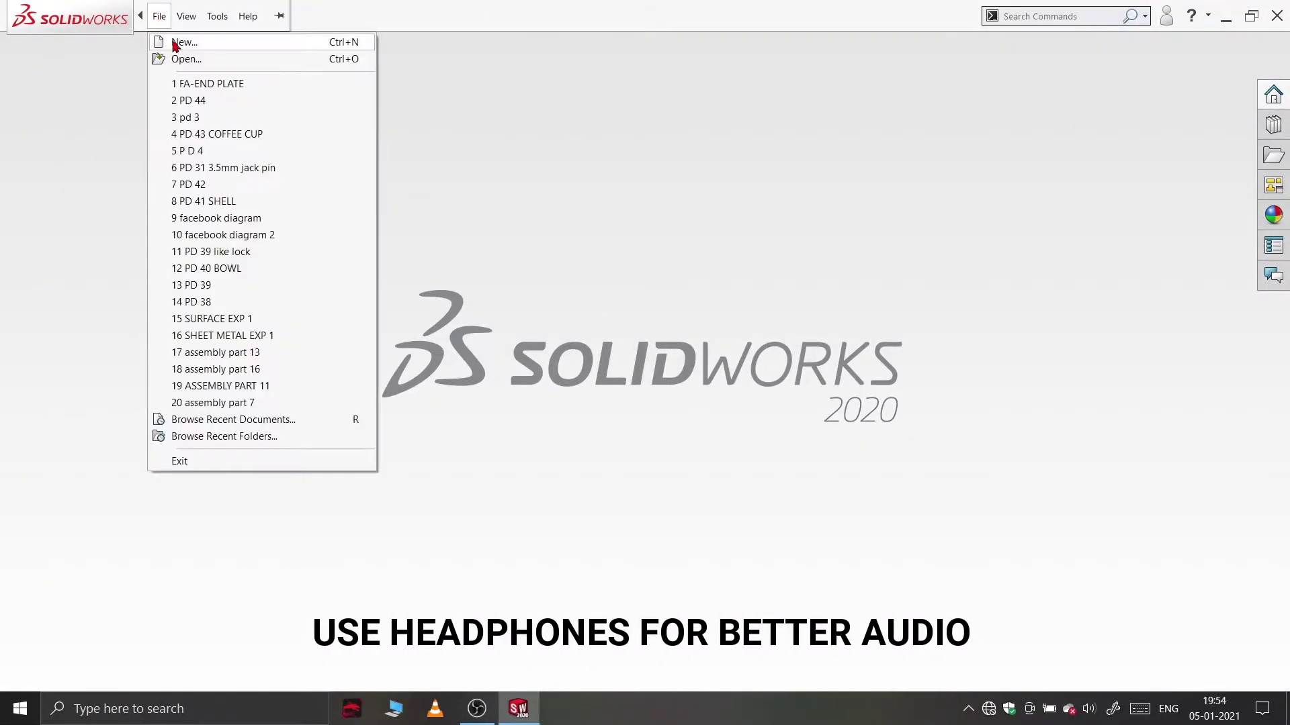
left_click(175, 46)
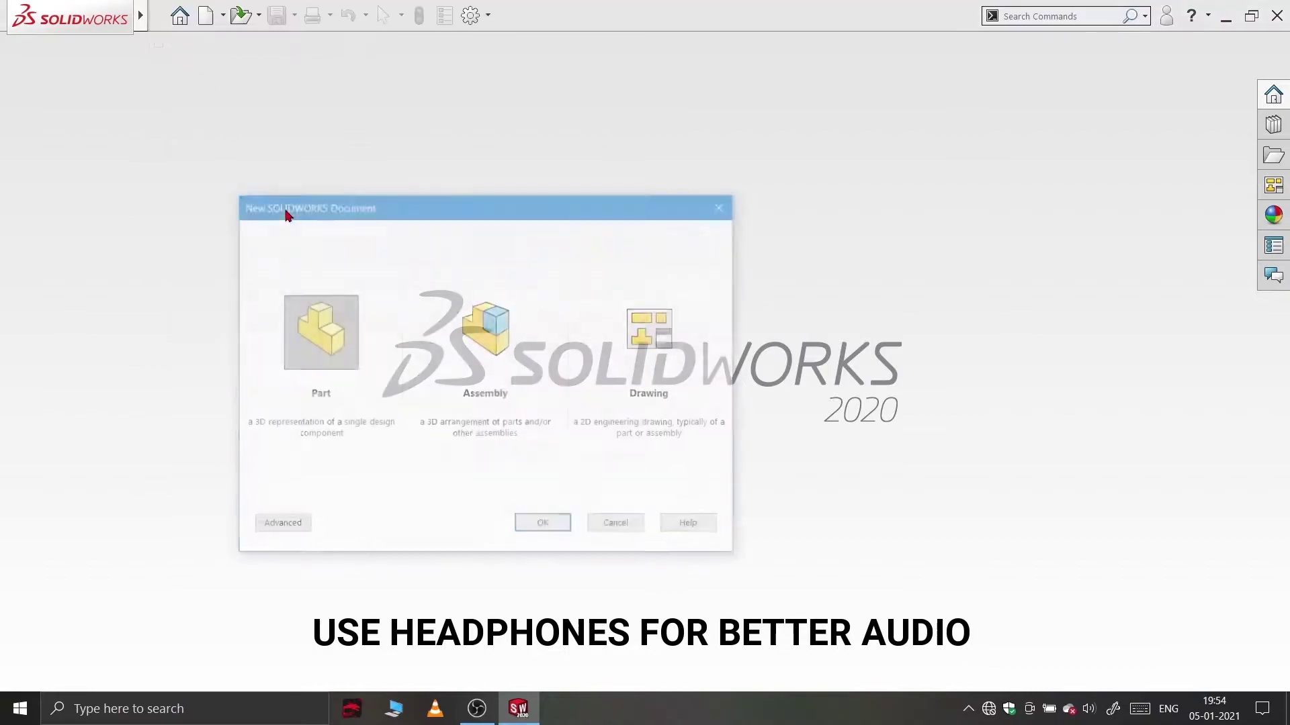
left_click(558, 529)
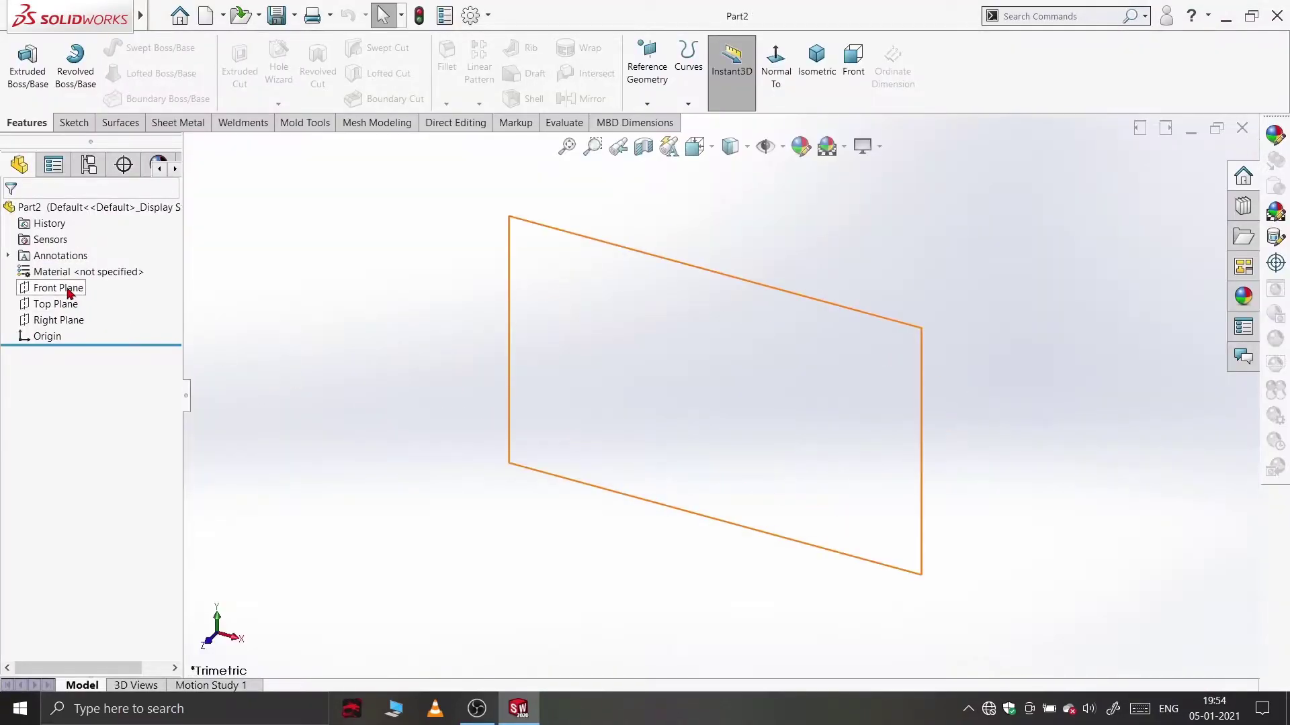
left_click(63, 291)
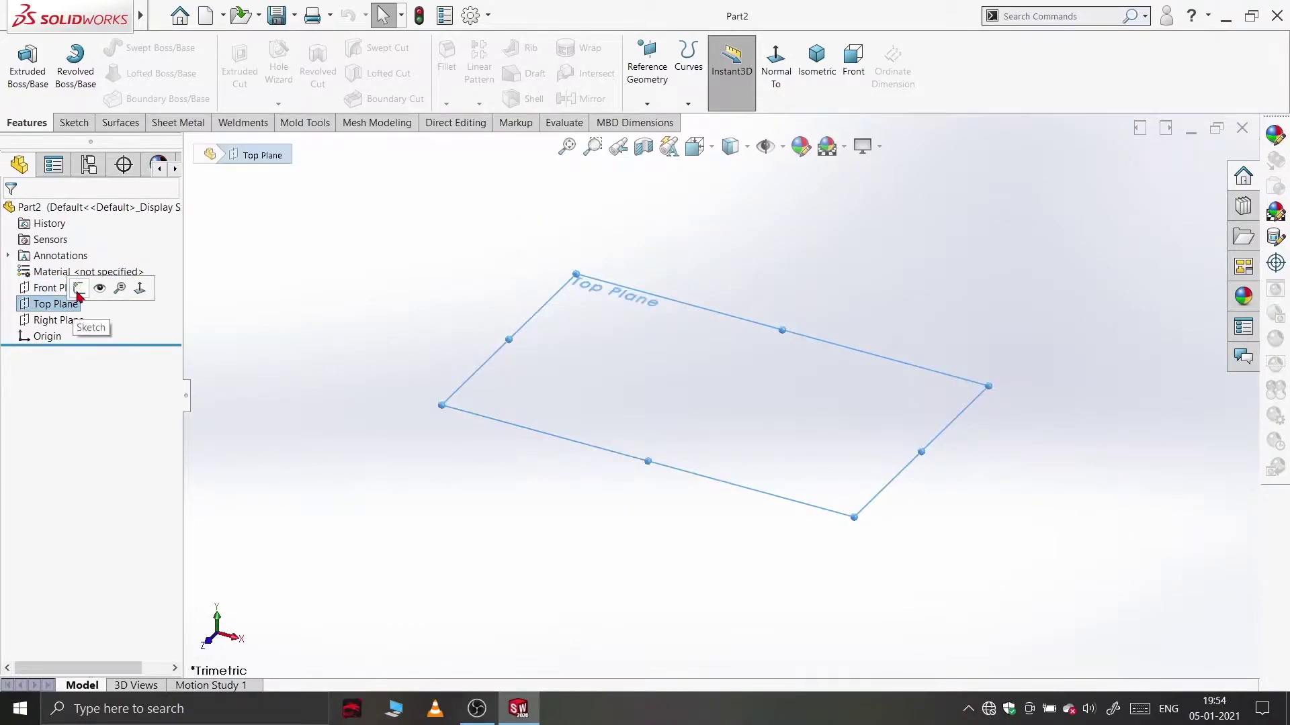
left_click(79, 290)
Draw a center rectangle centred on the origin.
left_click(120, 77)
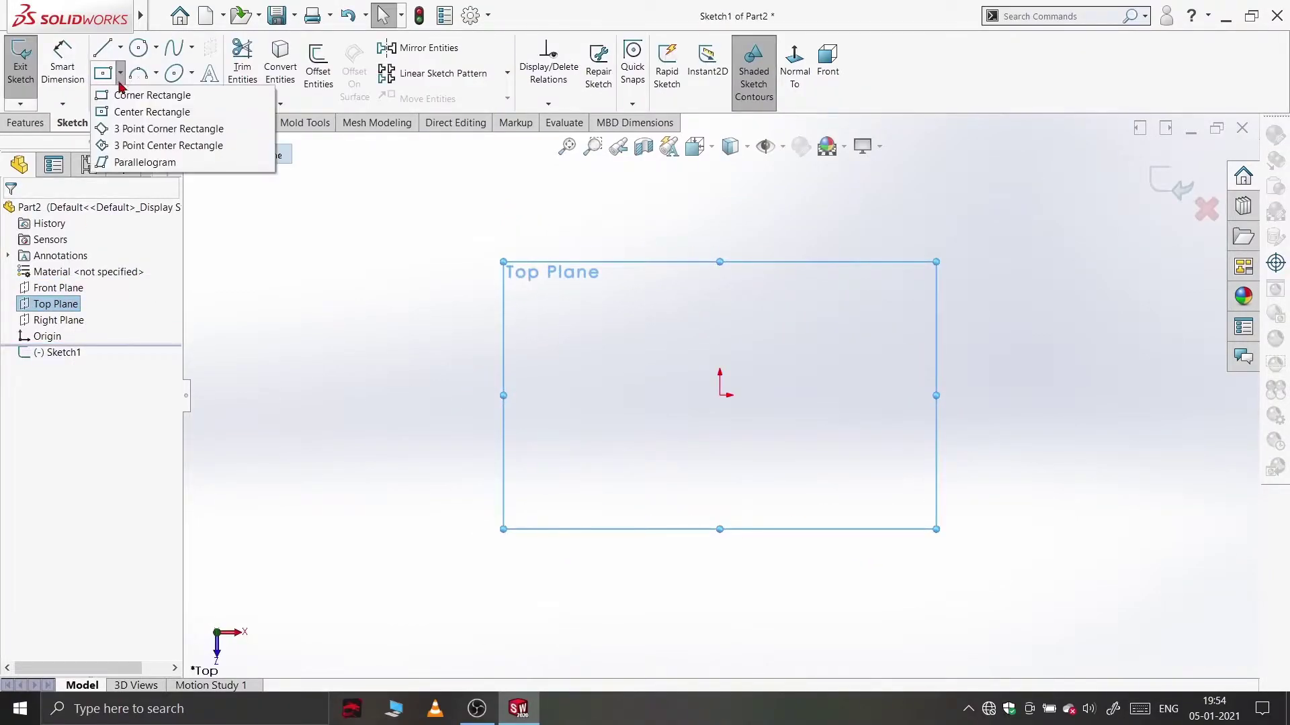
left_click(151, 112)
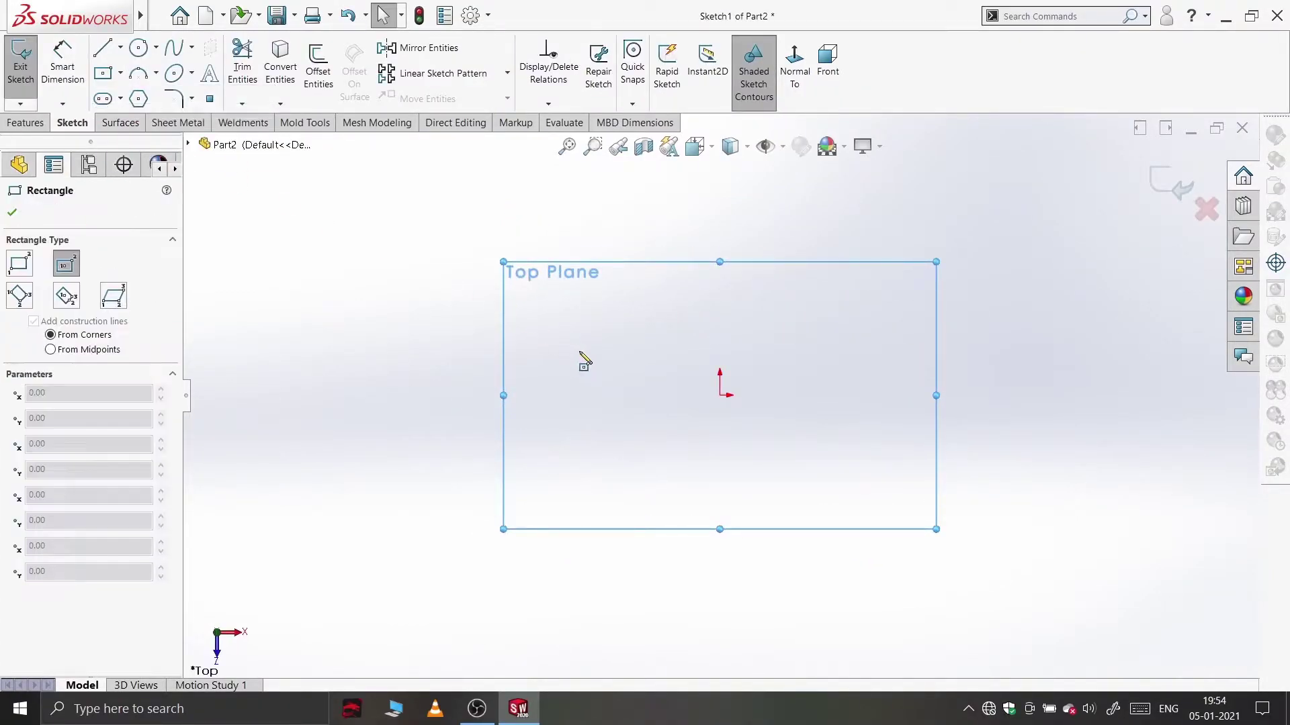
left_click(720, 396)
left_click(828, 274)
right_click(829, 275)
left_click(857, 286)
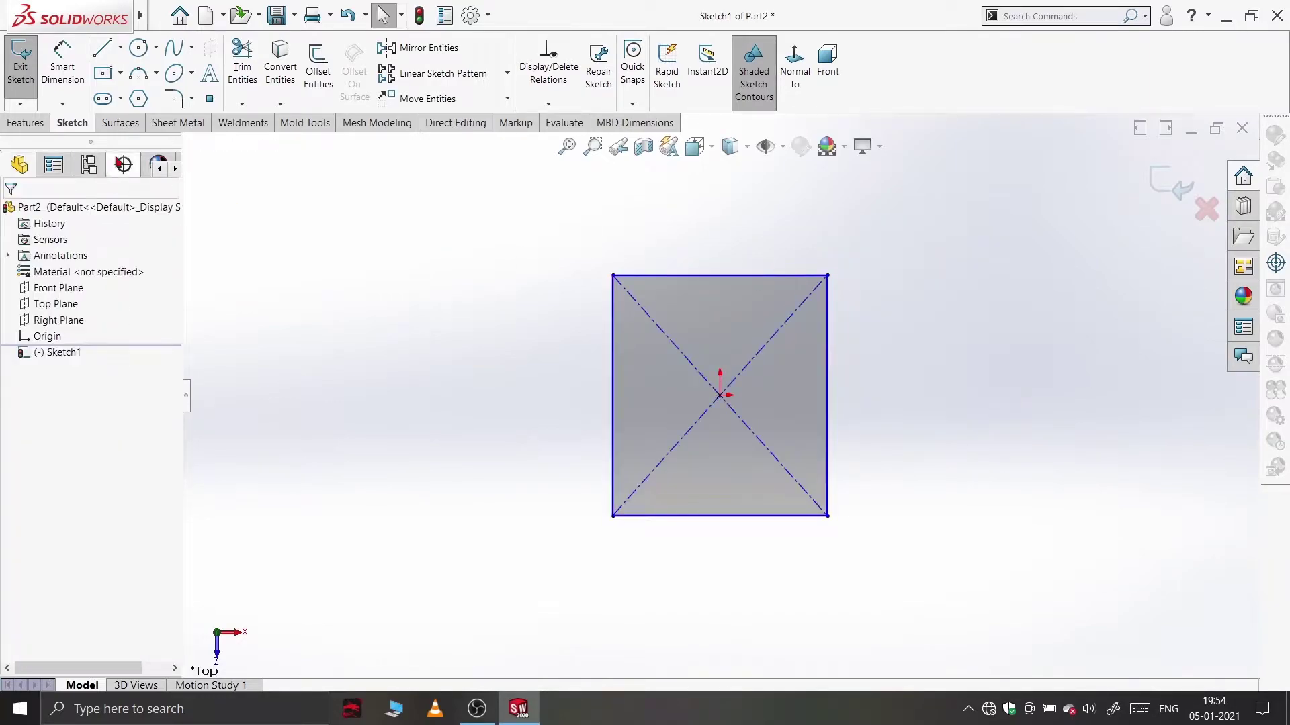
Dimension the square's width and height to 4.00 each.
left_click(61, 63)
left_click(743, 275)
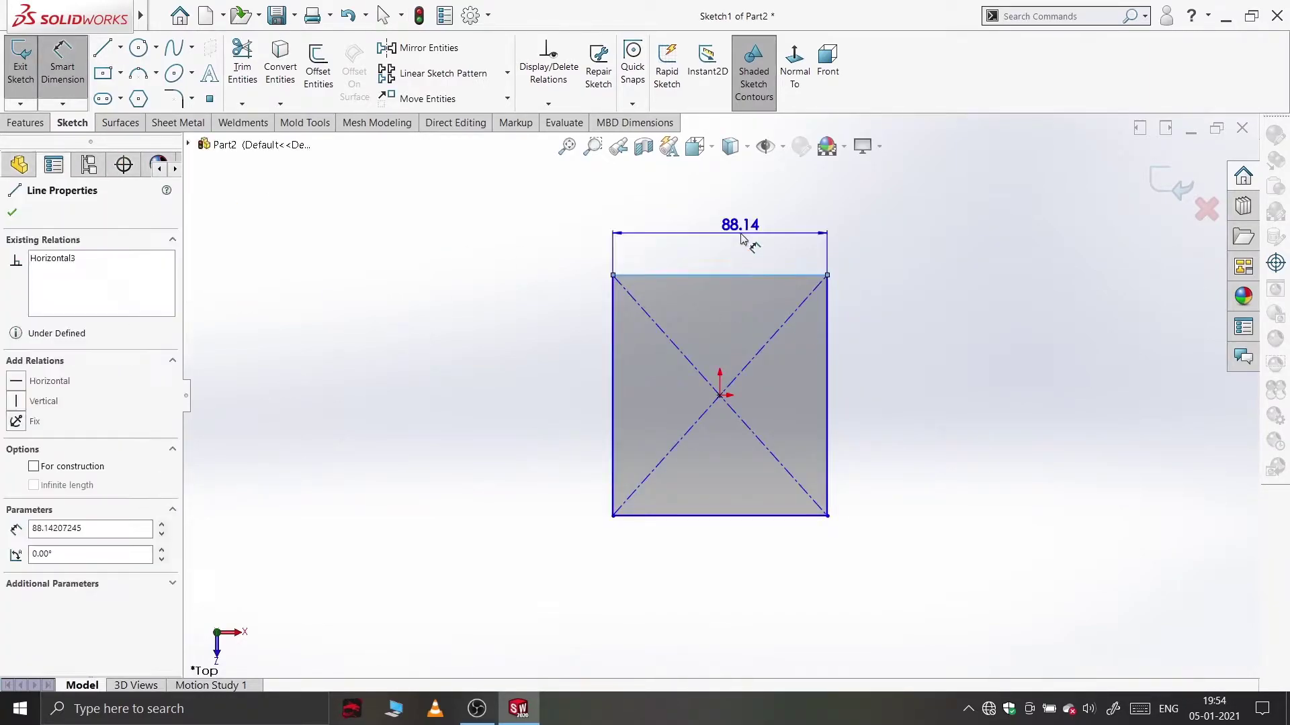
left_click(749, 242)
type("4")
key("Return")
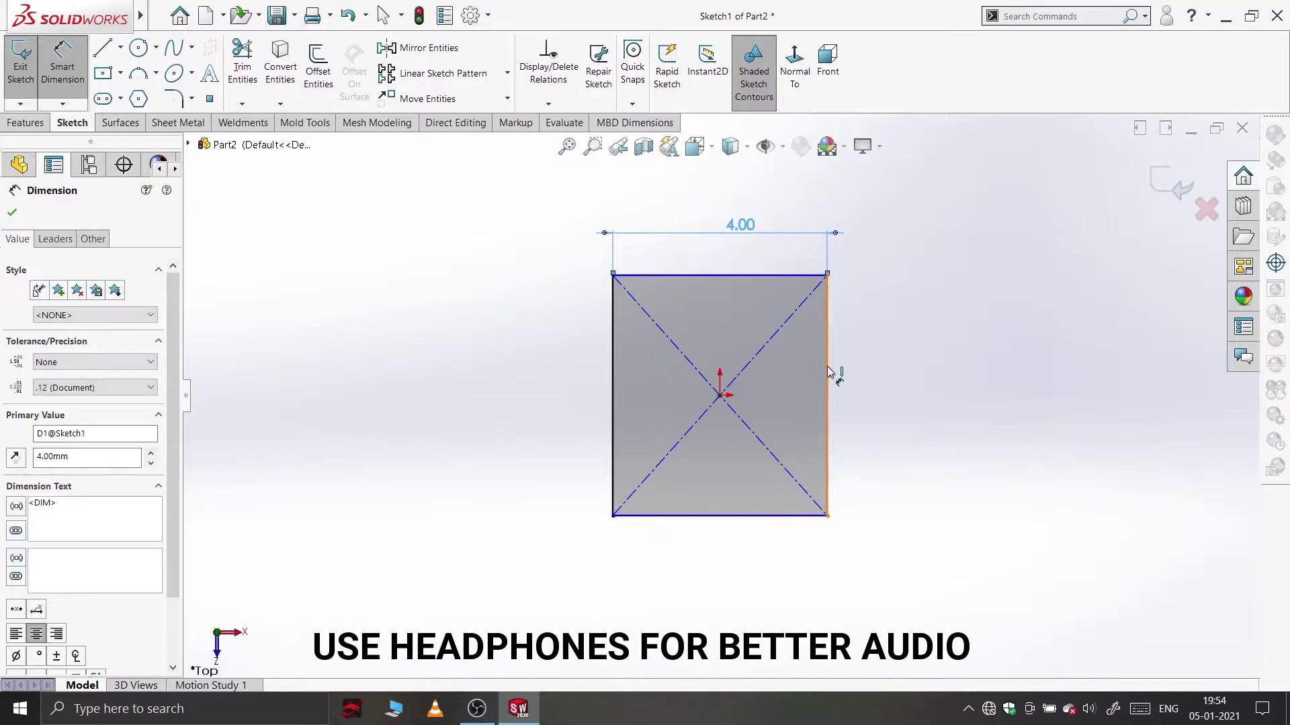
left_click(828, 370)
left_click(864, 379)
type("4")
key("Return")
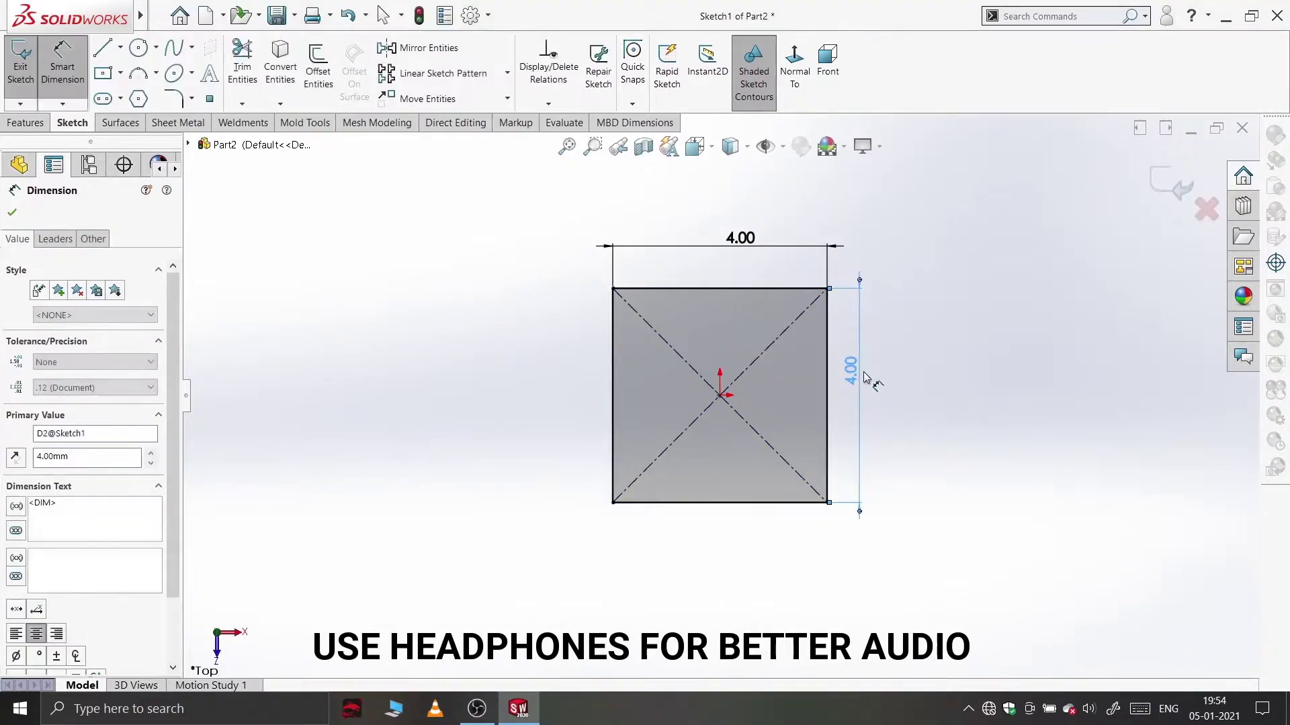
Draw vertical and horizontal centrelines meeting at the square's centre.
left_click(8, 214)
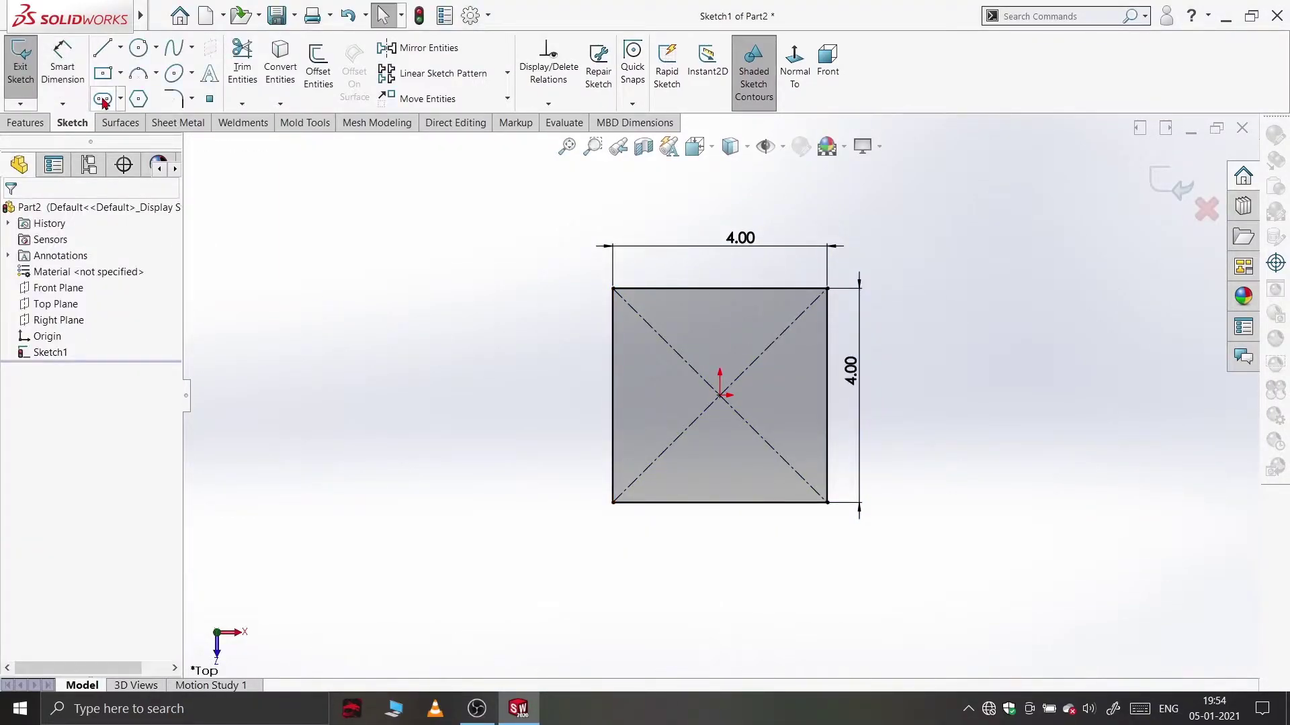
left_click(121, 49)
left_click(141, 86)
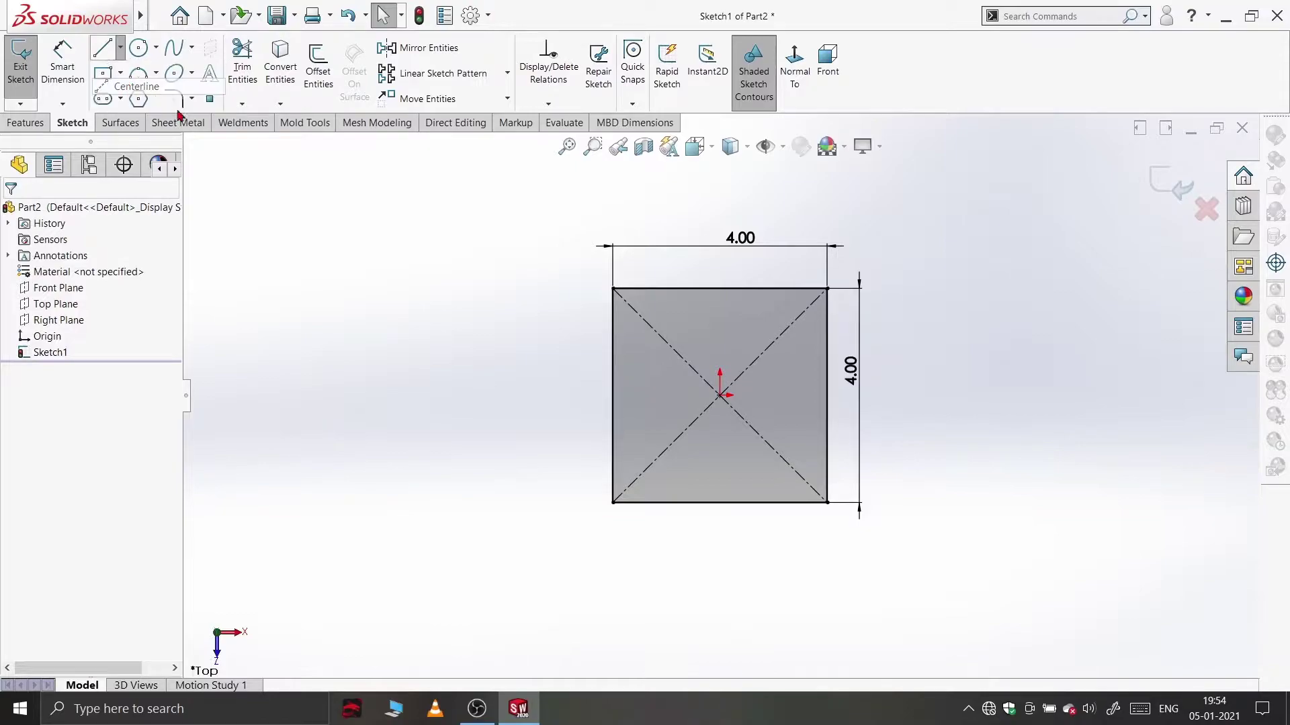
left_click(721, 261)
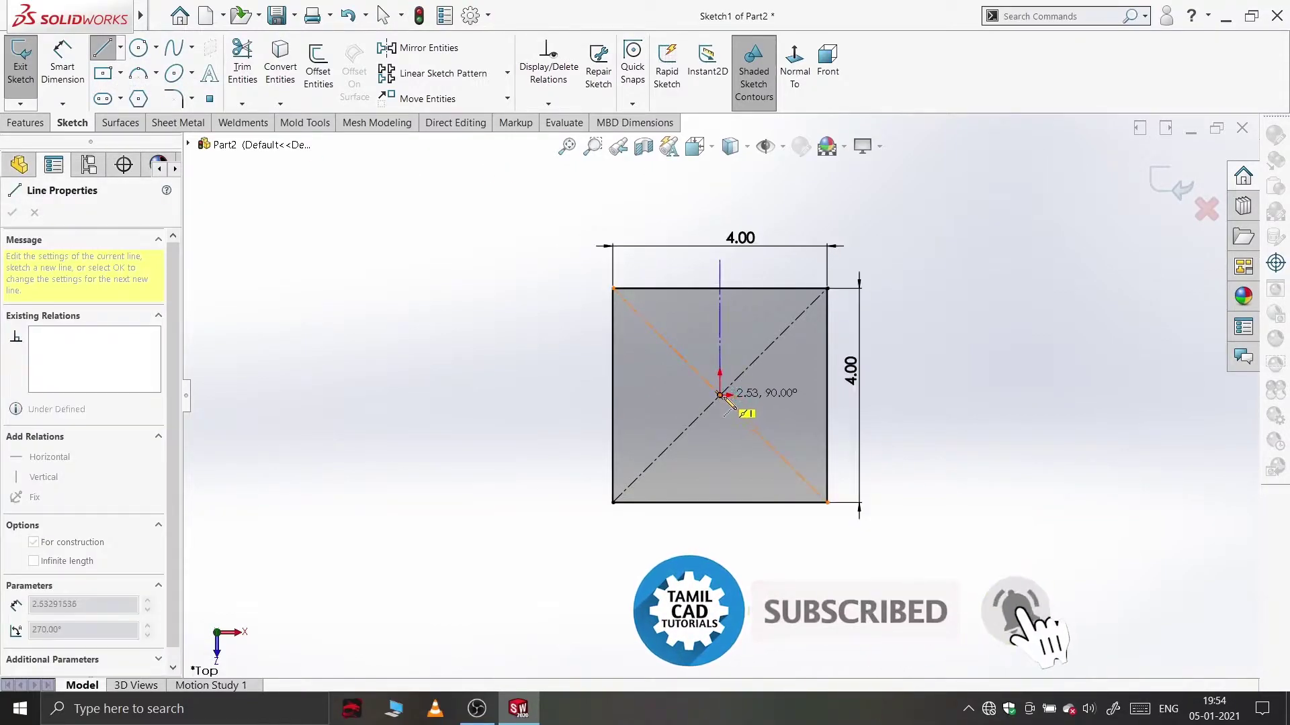
left_click(720, 394)
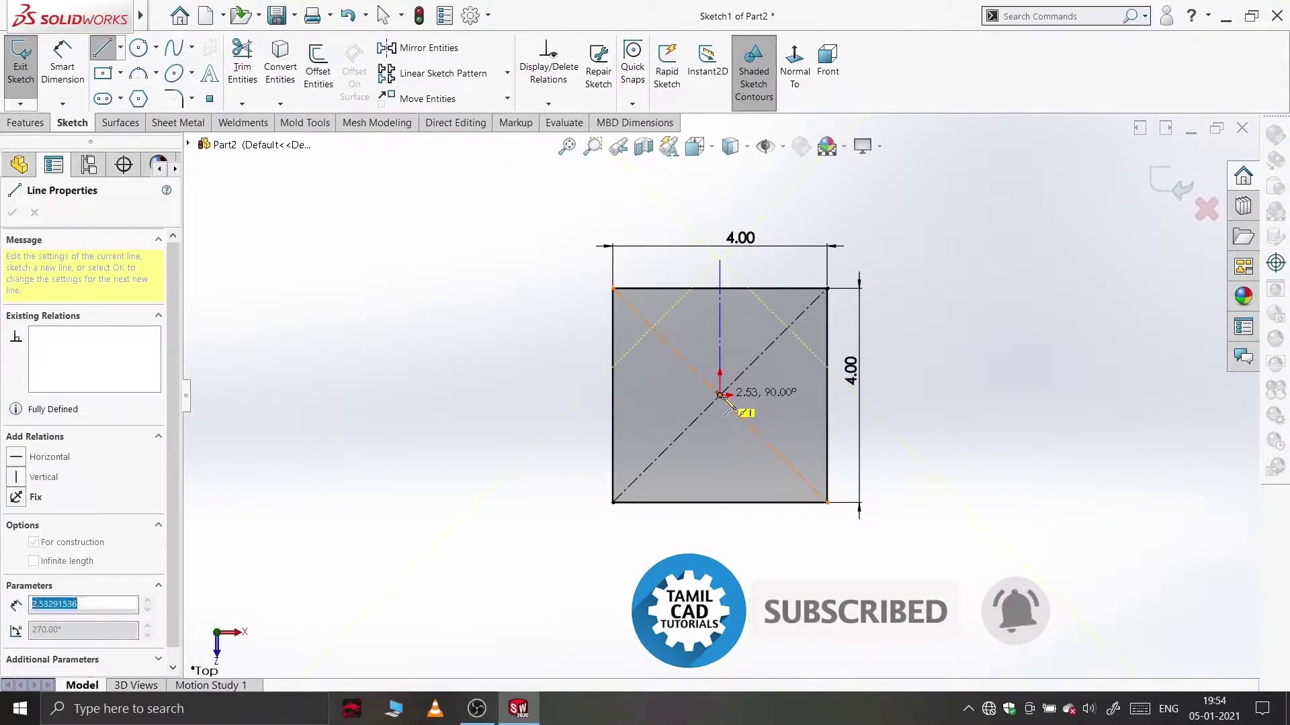
left_click(893, 394)
right_click(897, 399)
left_click(921, 405)
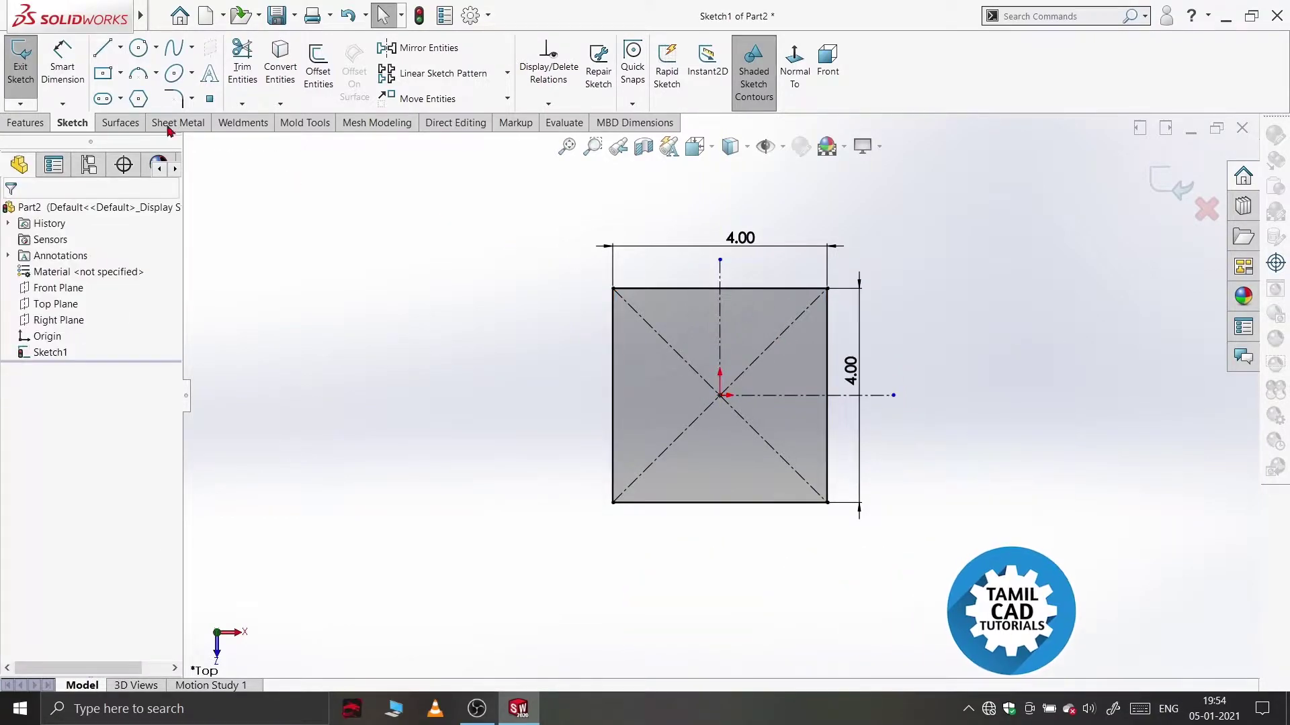
Draw two concentric circles at the origin, making the outer one construction geometry.
left_click(138, 49)
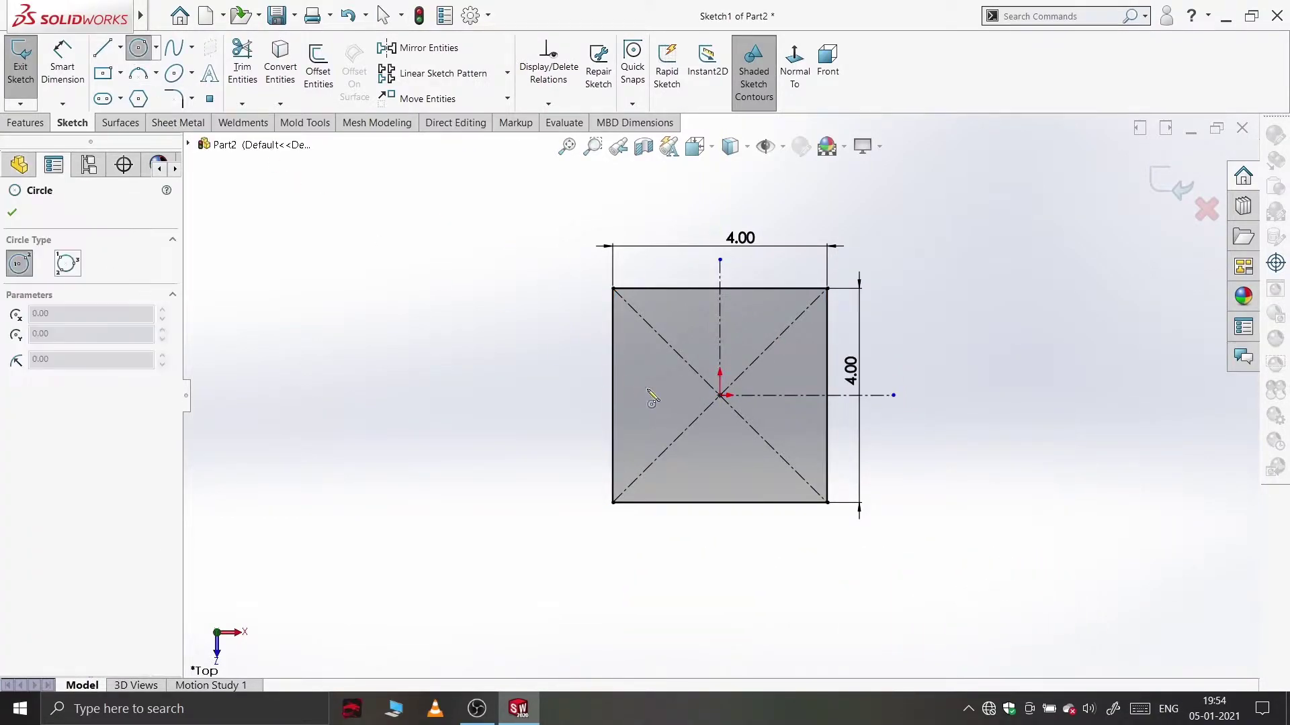
left_click(719, 395)
left_click(720, 396)
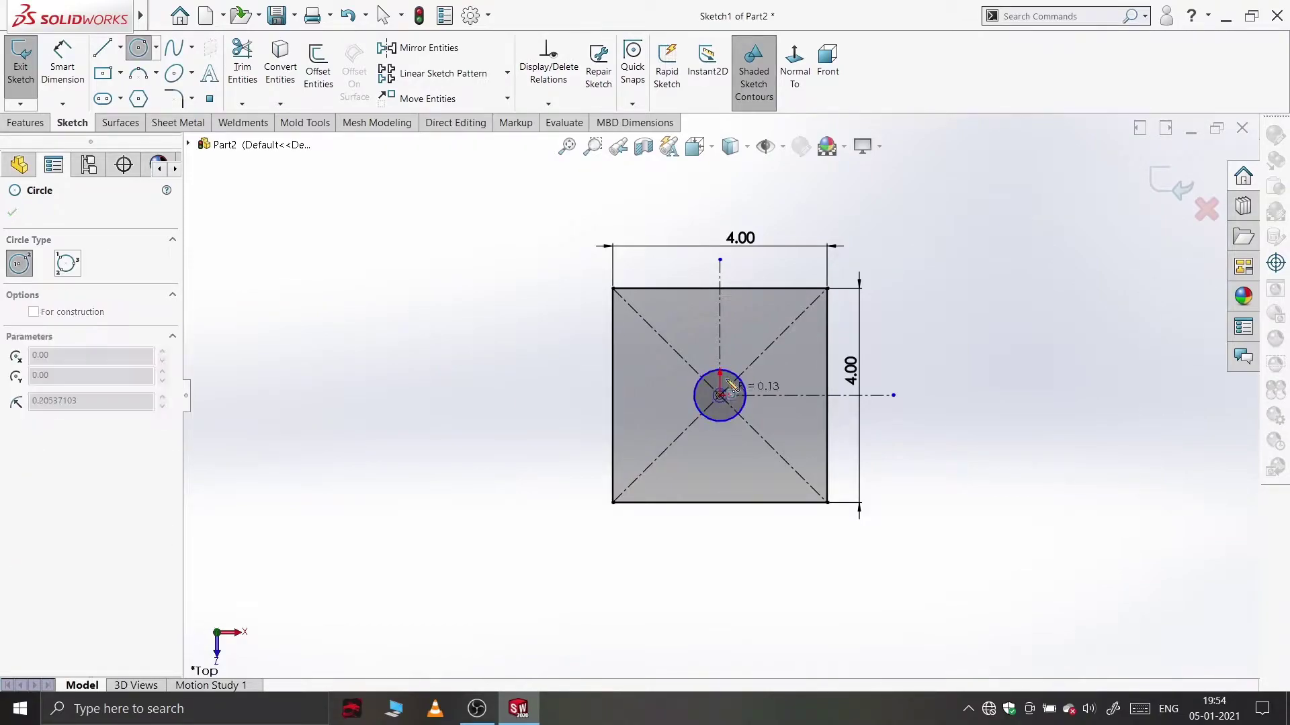
left_click(741, 361)
right_click(741, 360)
left_click(766, 360)
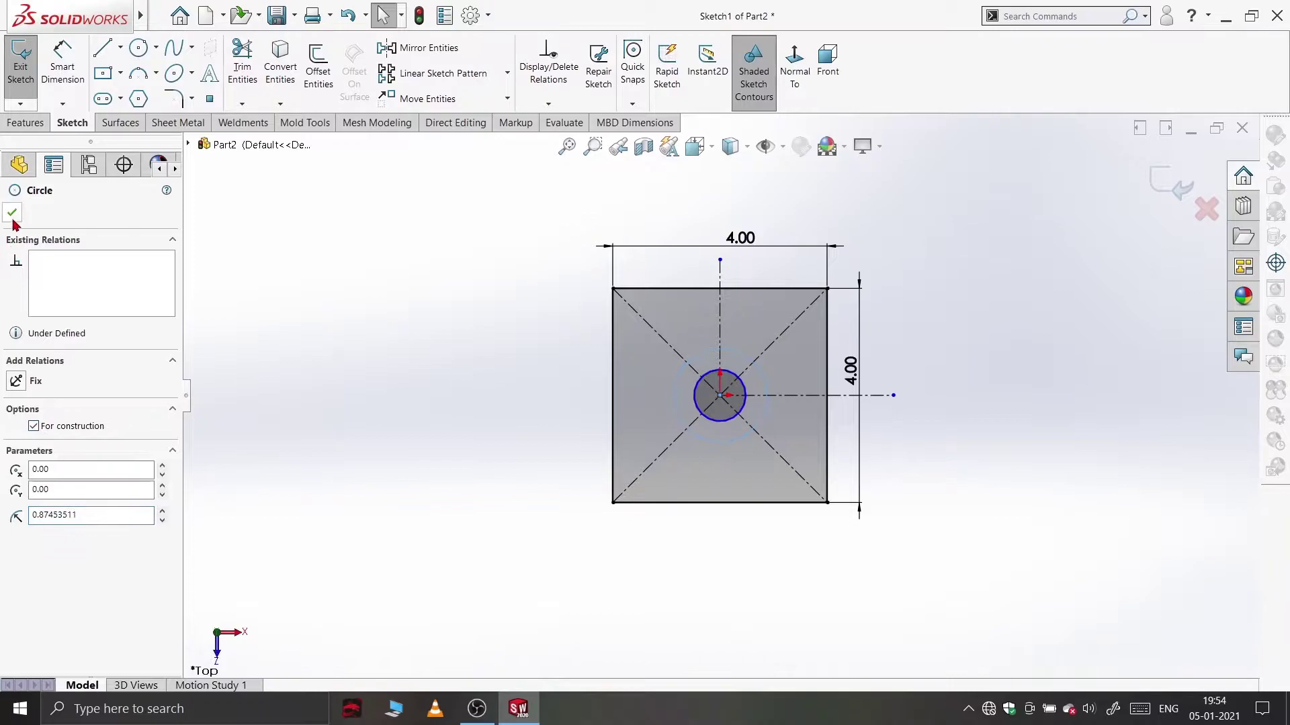
left_click(10, 215)
Dimension the inner circle to Ø1.00 and the construction circle to Ø1.625.
left_click(61, 60)
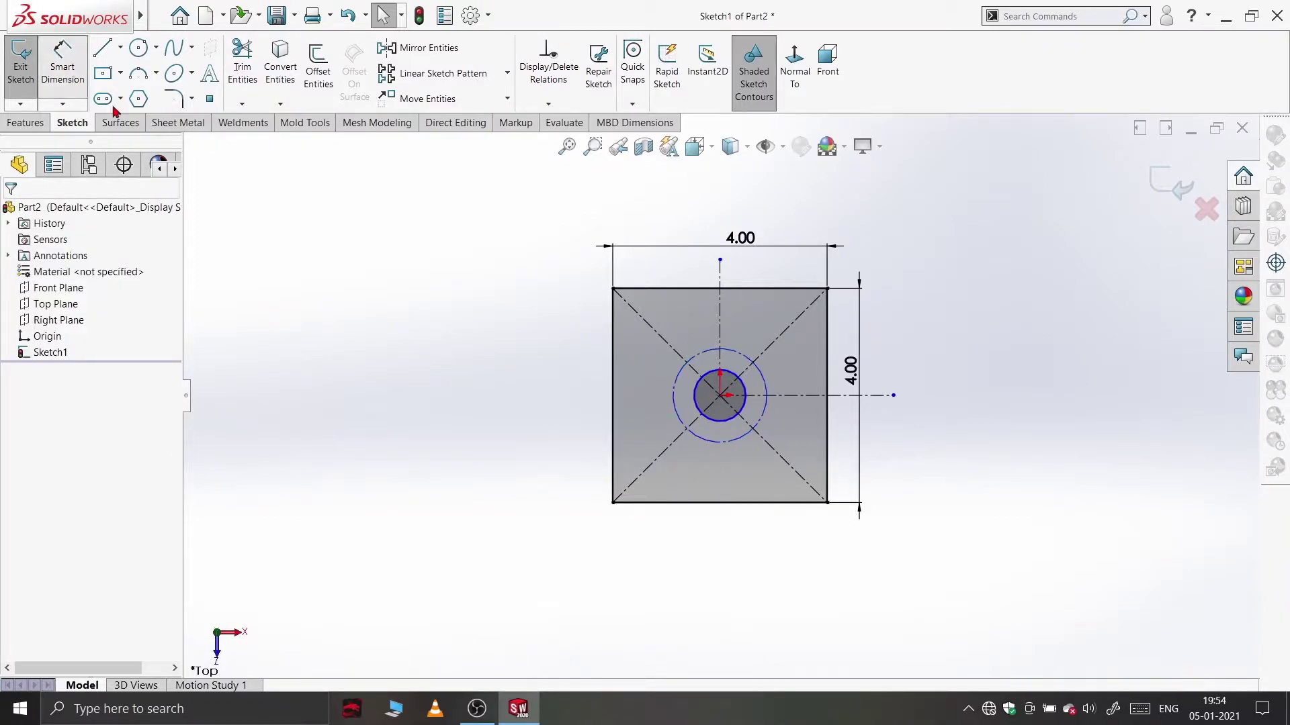
left_click(746, 391)
left_click(1003, 303)
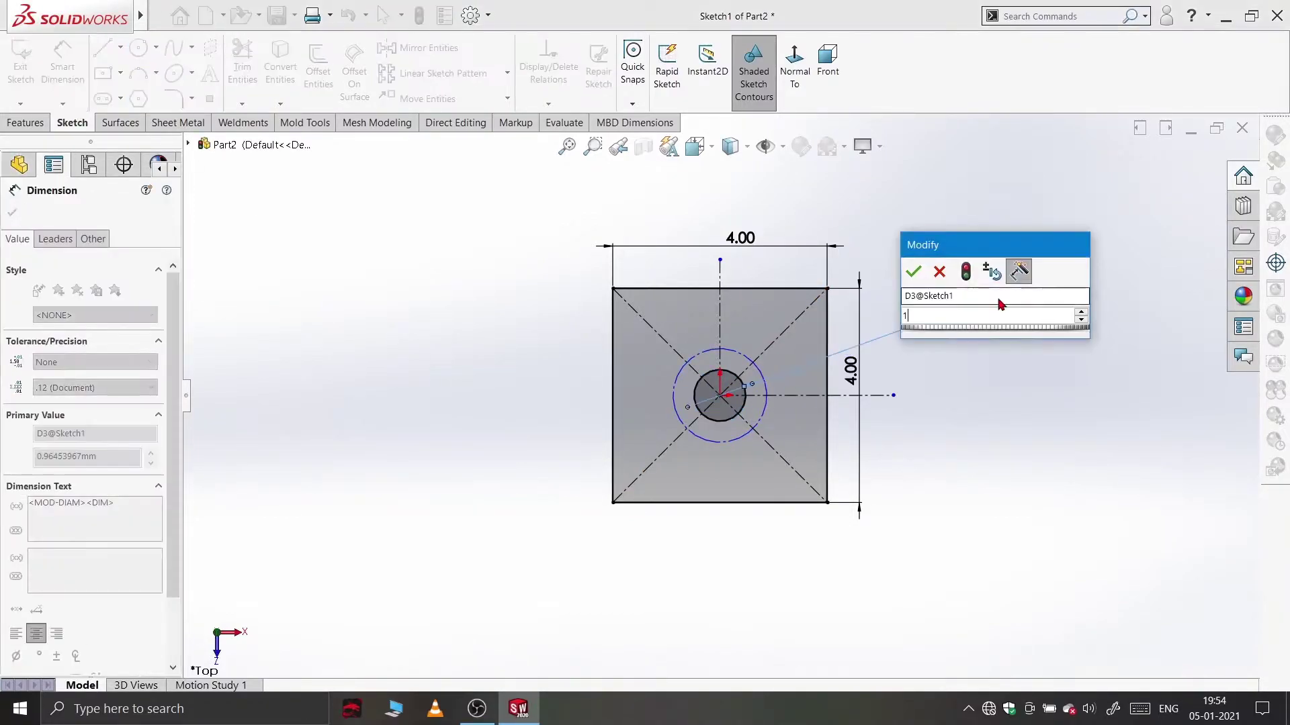
type("1")
key("Return")
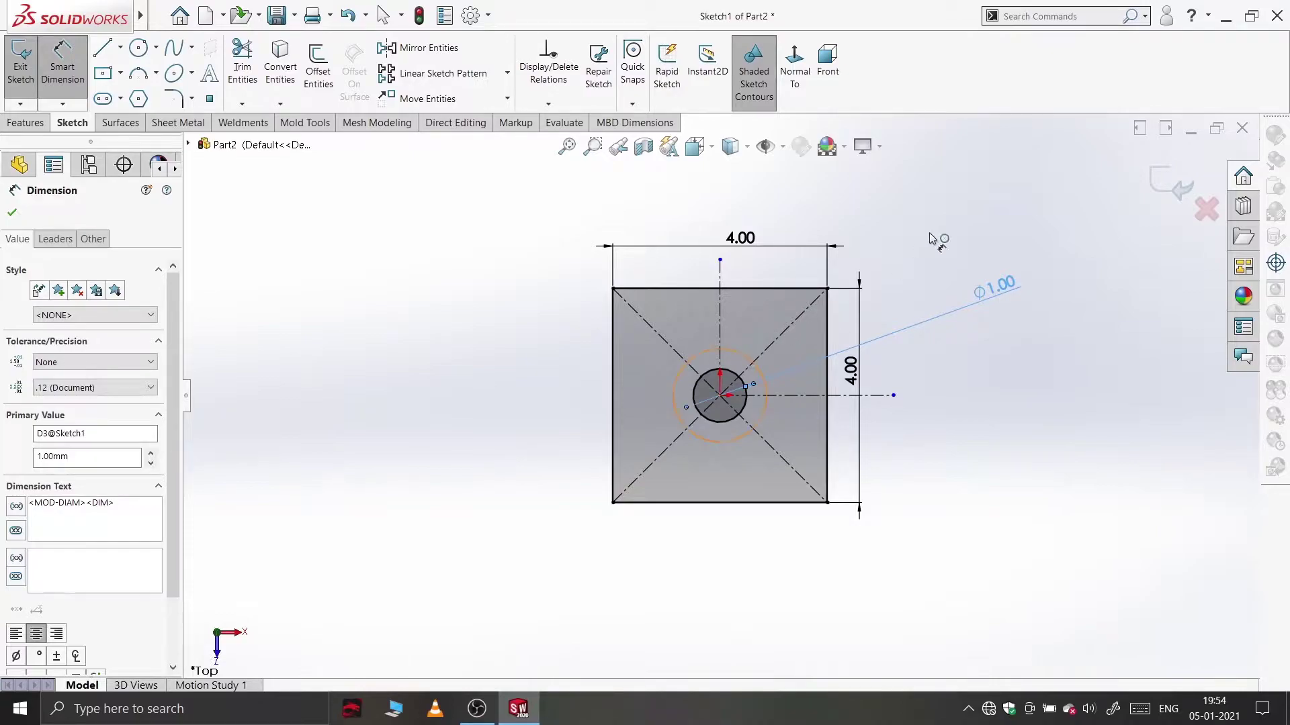
left_click(758, 363)
left_click(876, 212)
type("1.625")
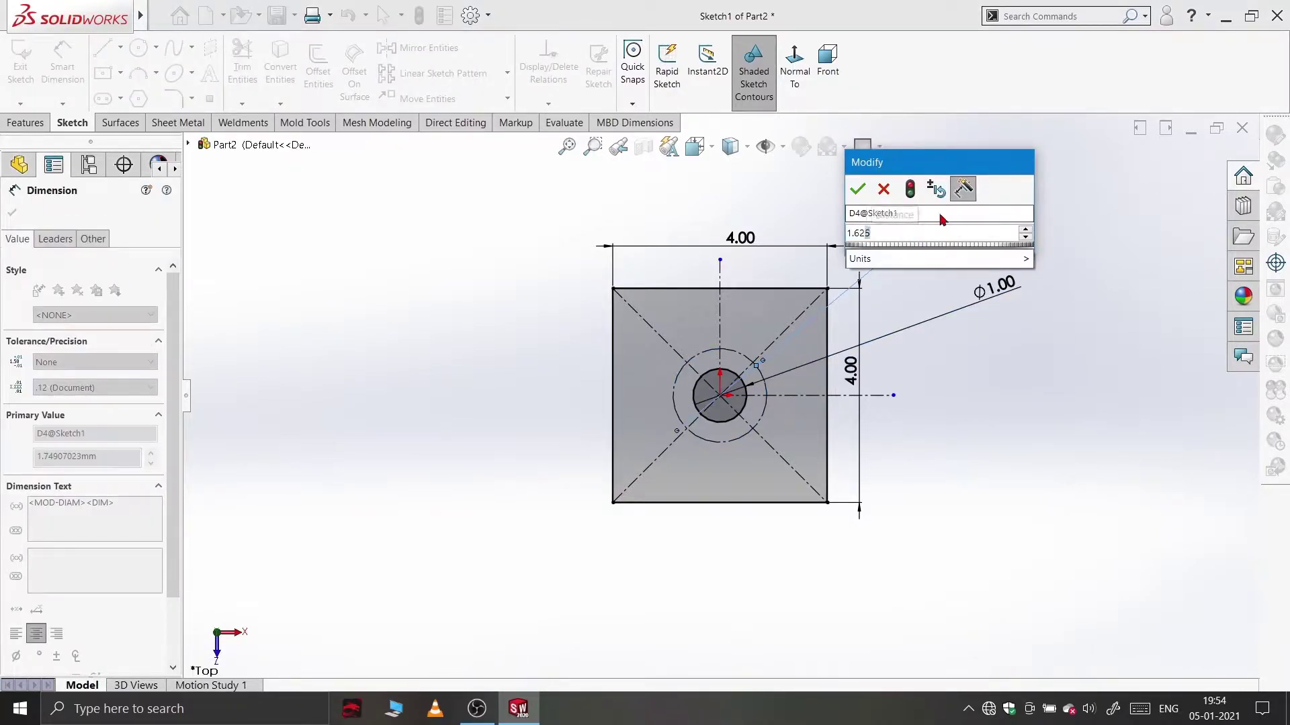
key("Return")
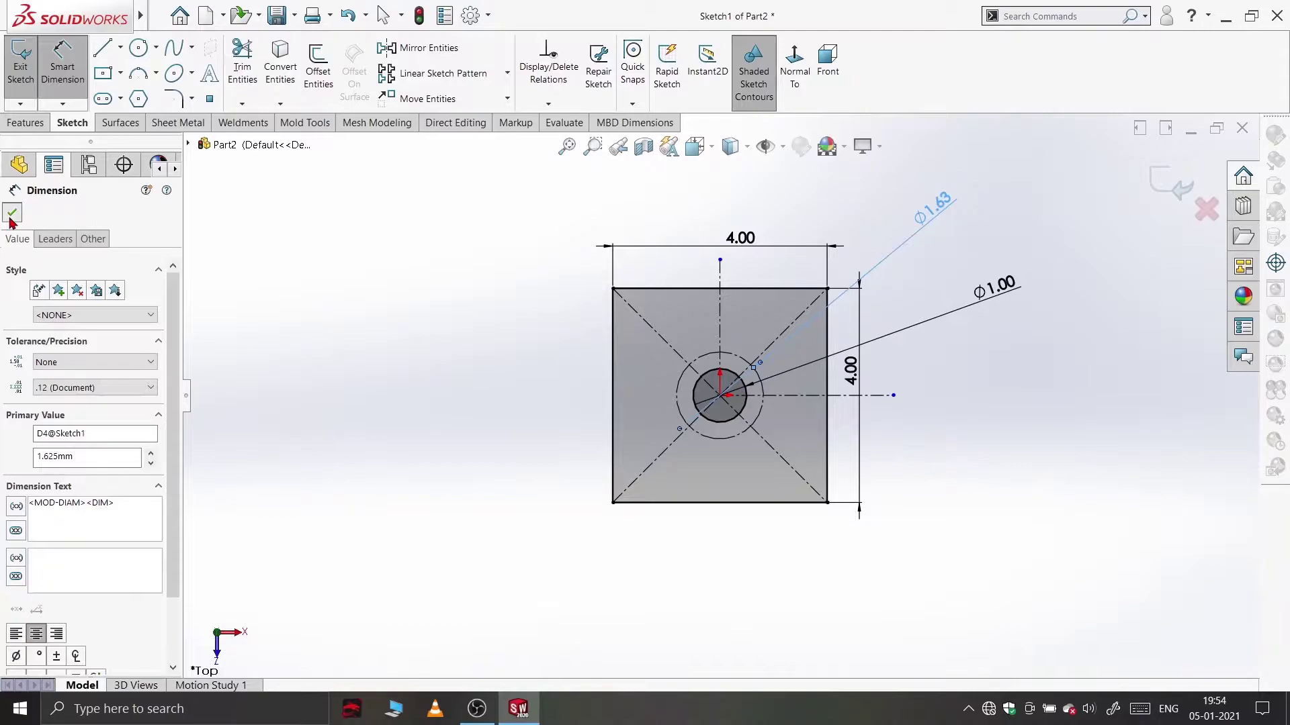
Draw a small circle on the construction circle left of centre.
left_click(11, 216)
left_click(139, 50)
scroll(798, 433, "down", 3)
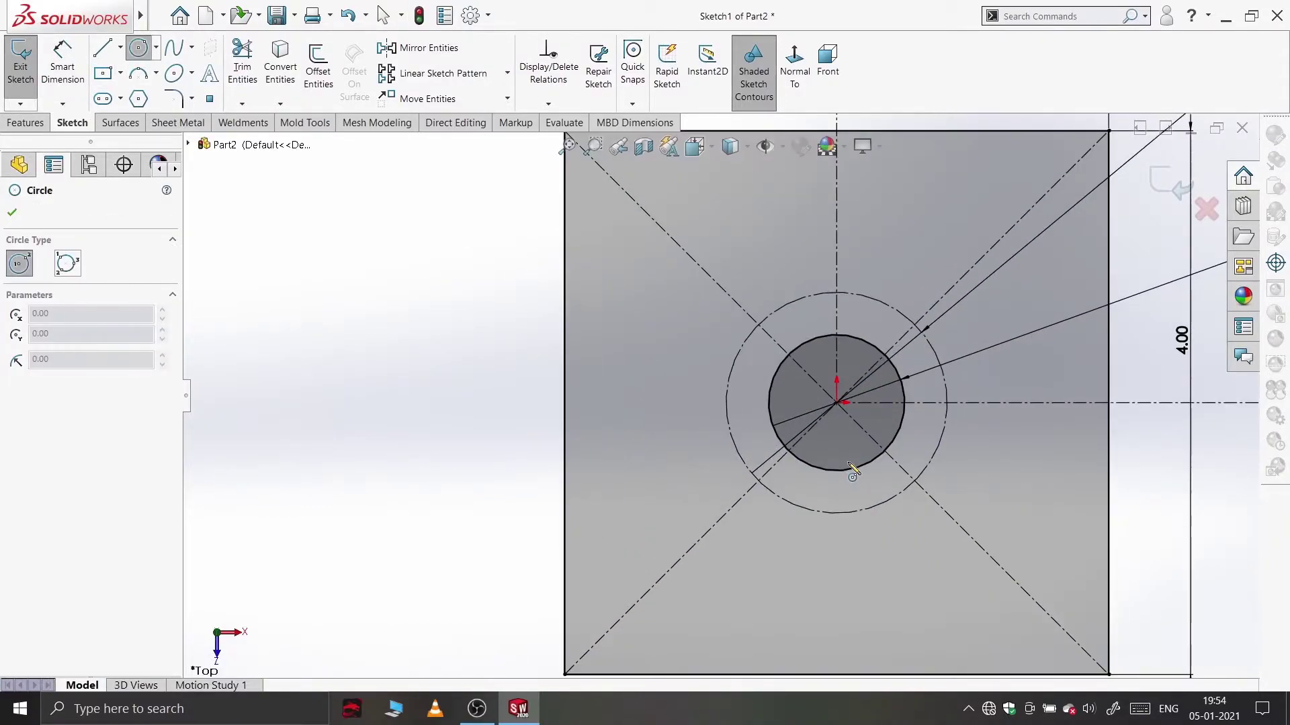
scroll(799, 433, "down", 2)
scroll(799, 433, "down", 2)
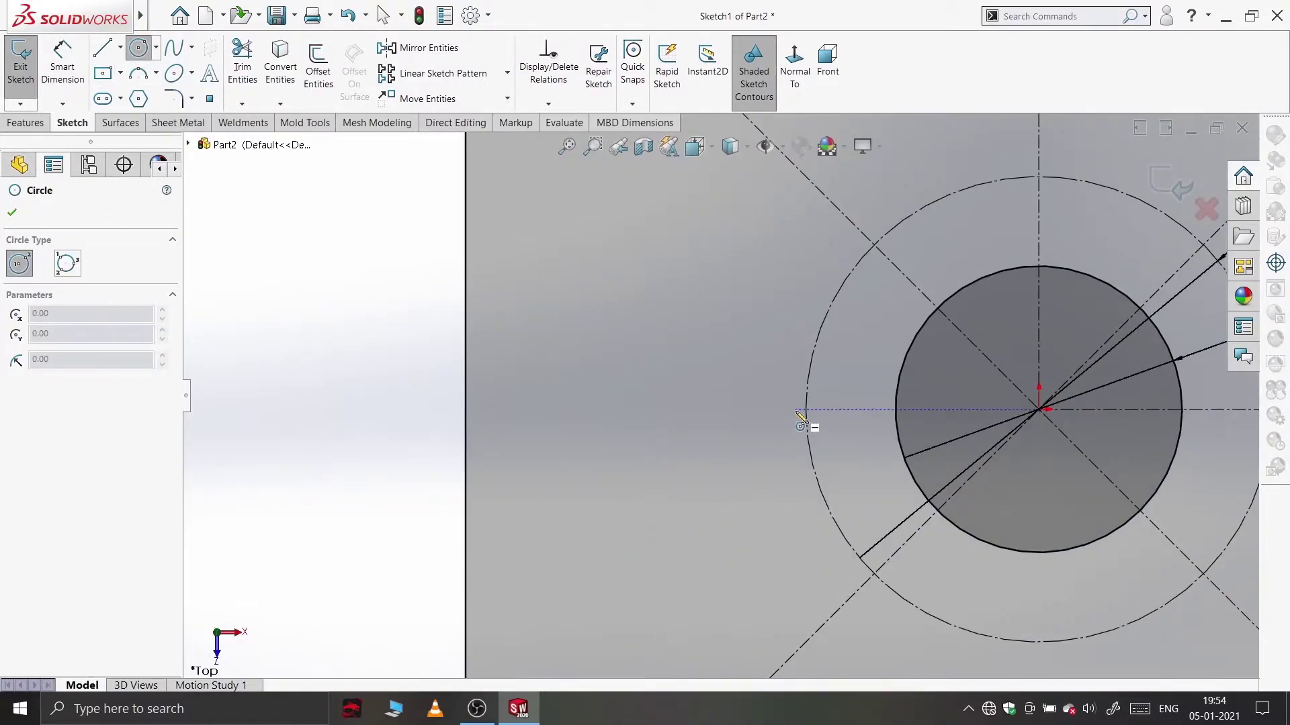
left_click(806, 407)
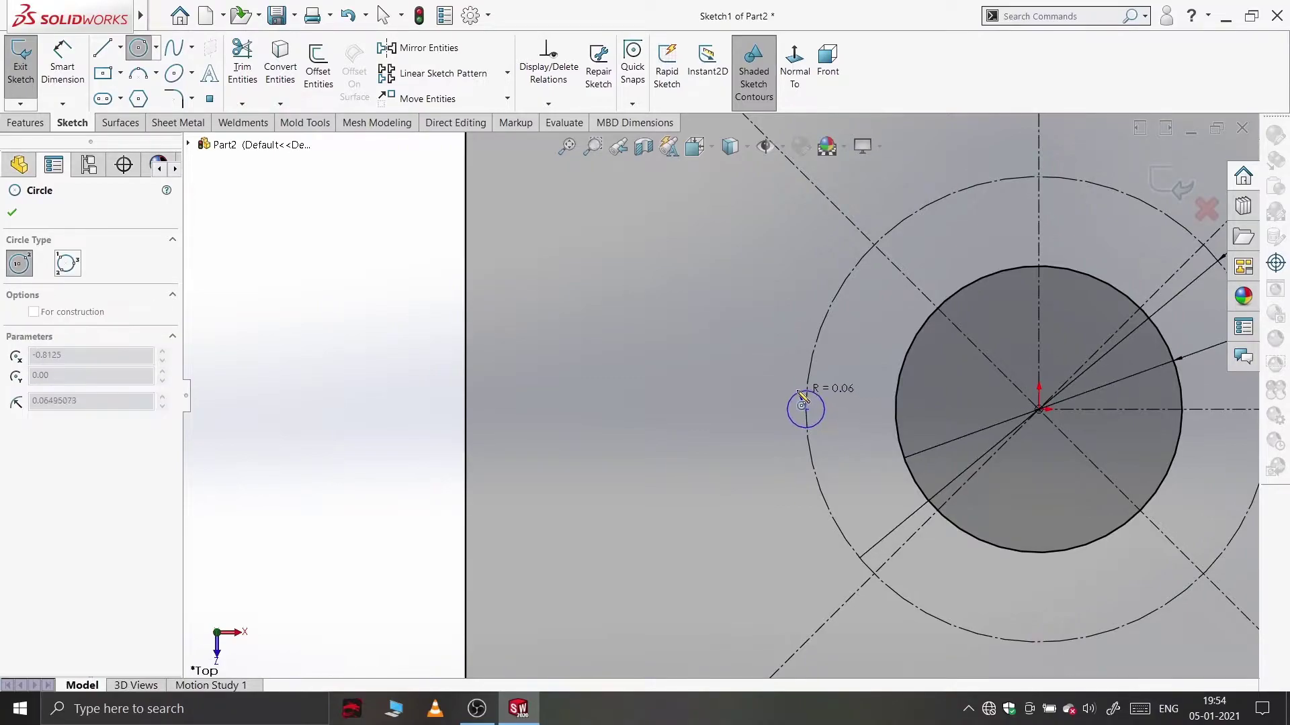
key("Escape")
Set the small circle's diameter to 0.19.
key("d")
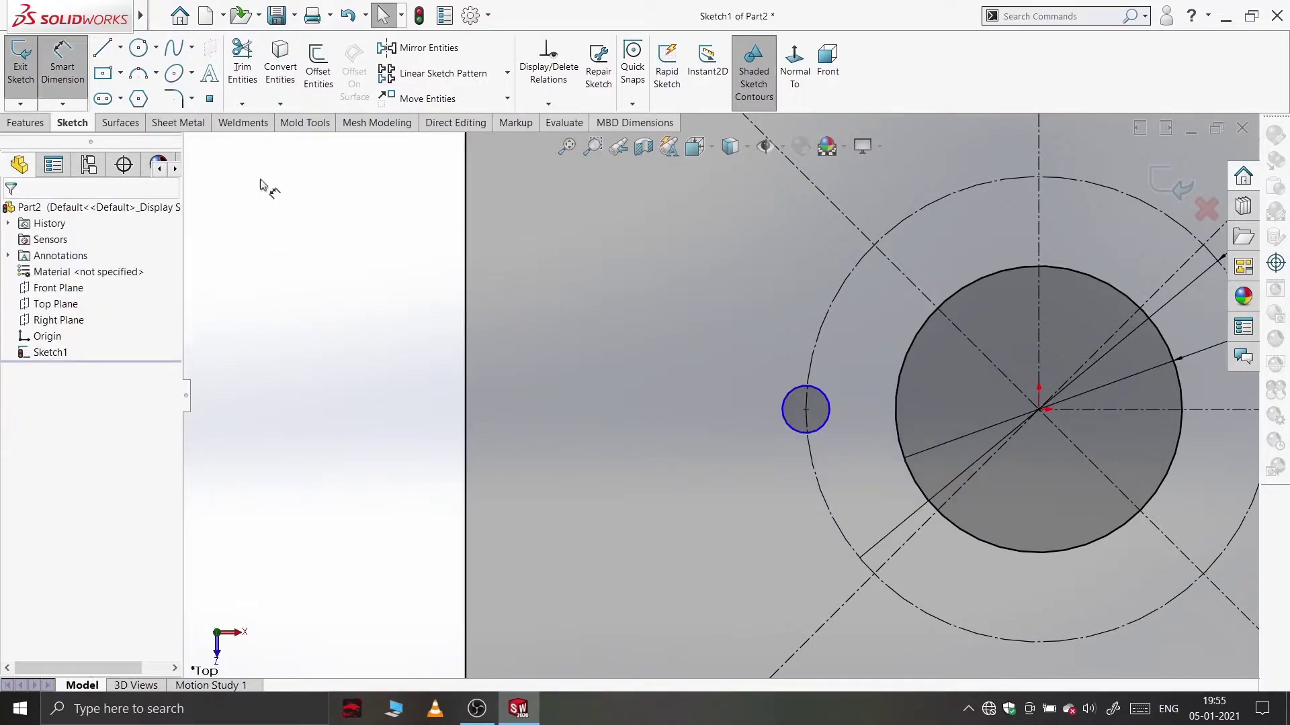
left_click(788, 429)
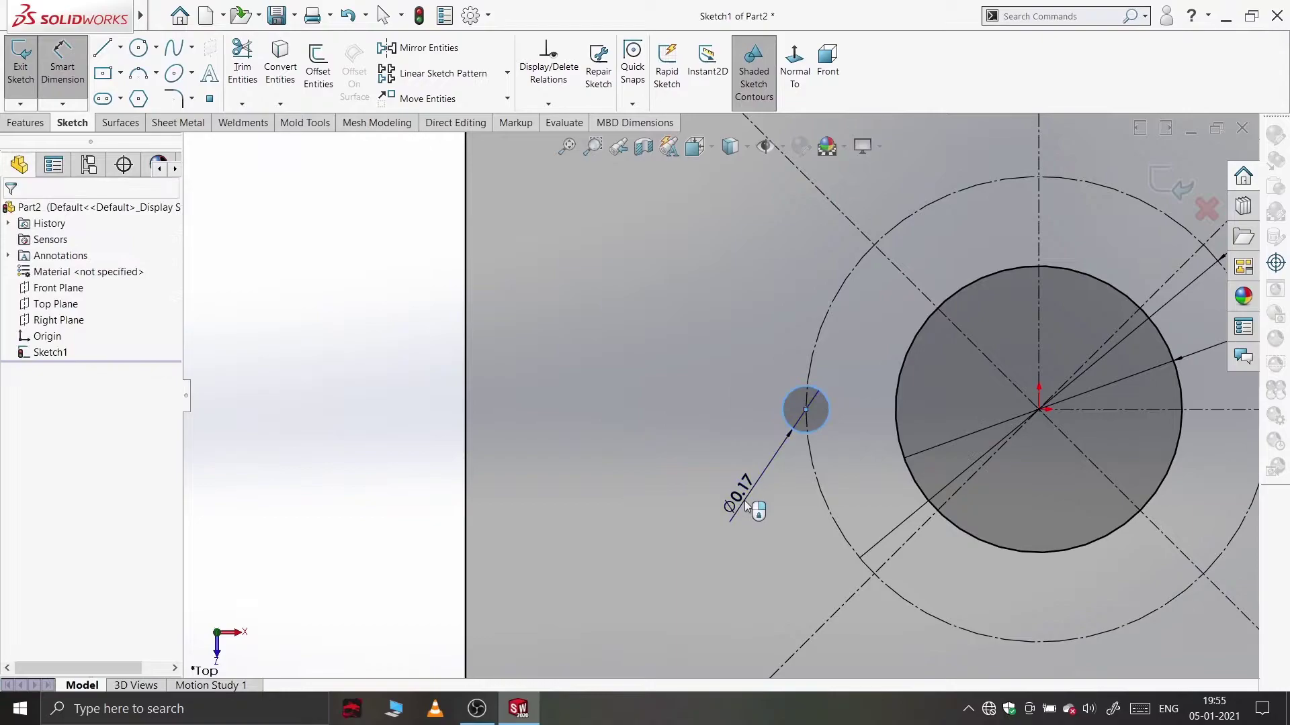
left_click(744, 501)
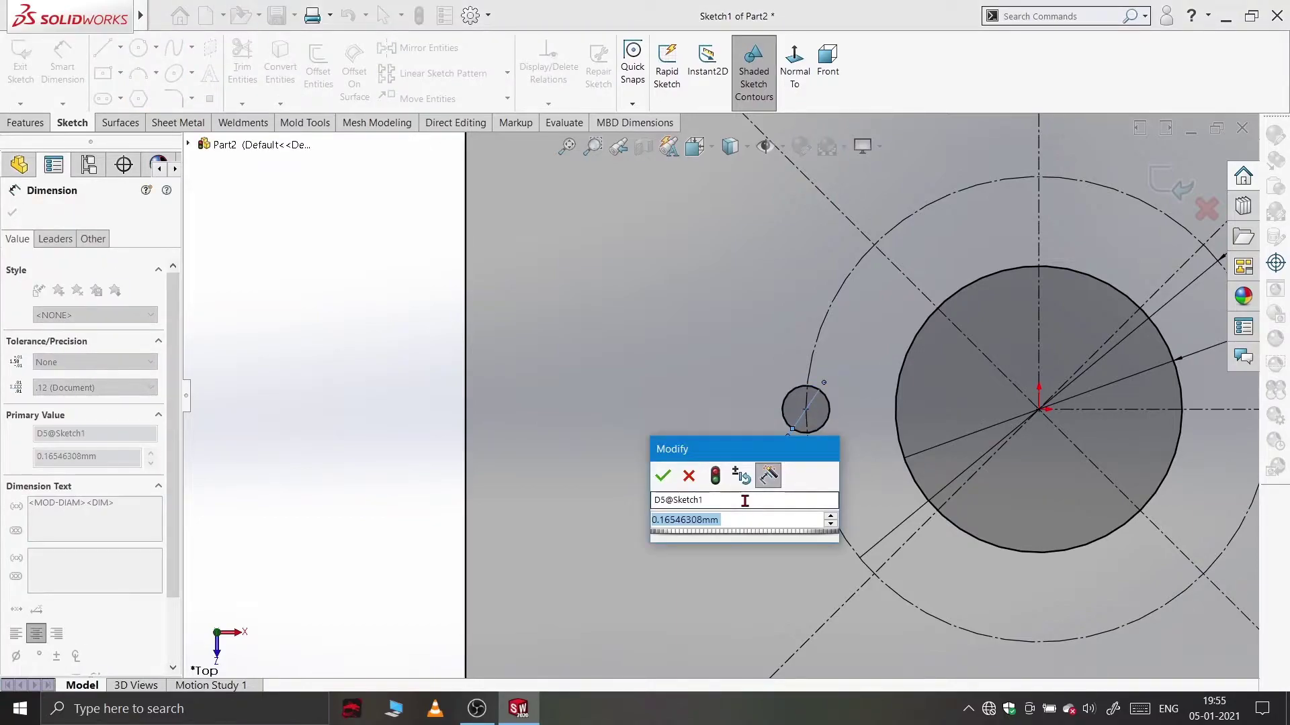
type("0.19")
key("Return")
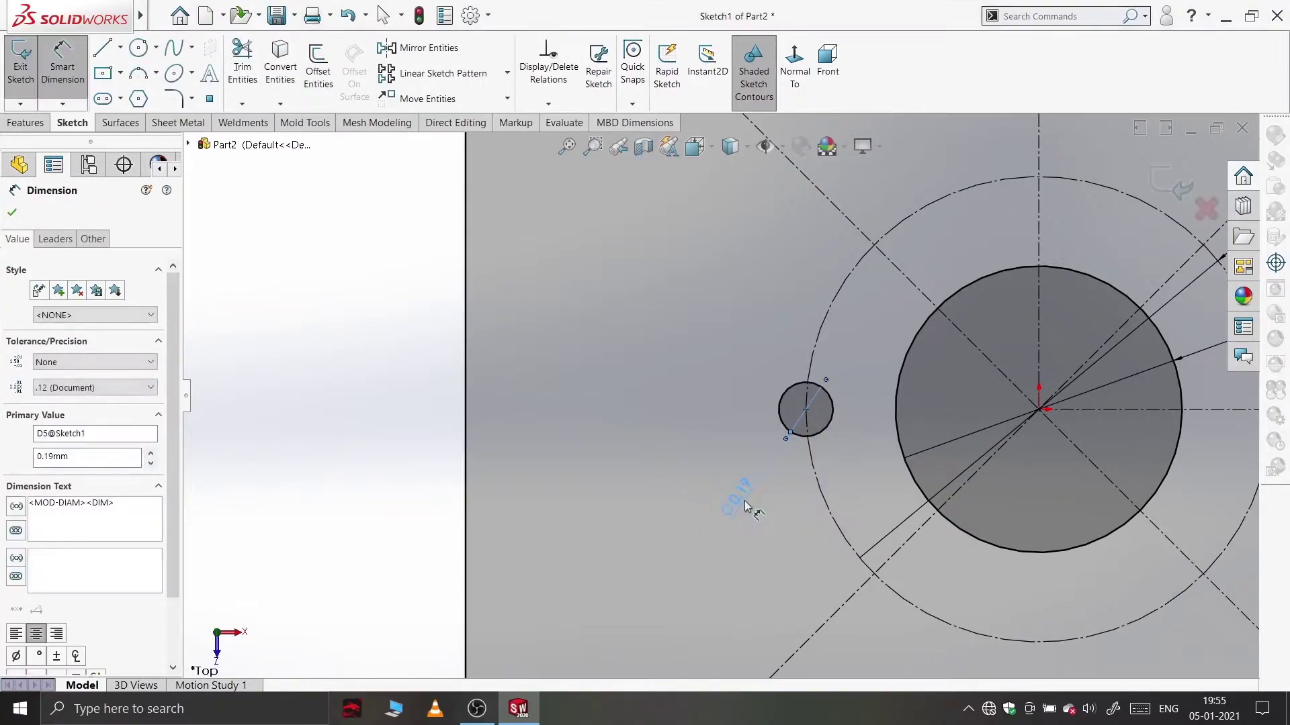
left_click(12, 213)
key("f")
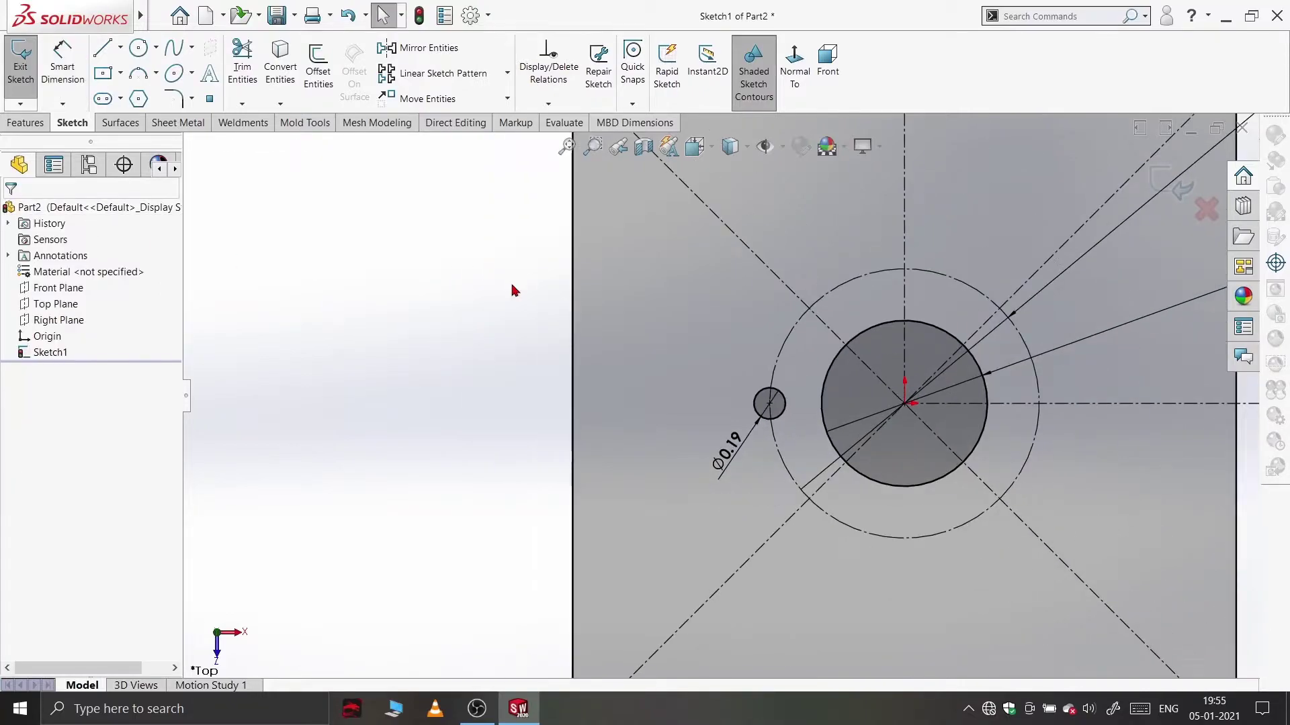
Pattern the small hole circularly into four equal instances.
left_click(507, 73)
left_click(466, 112)
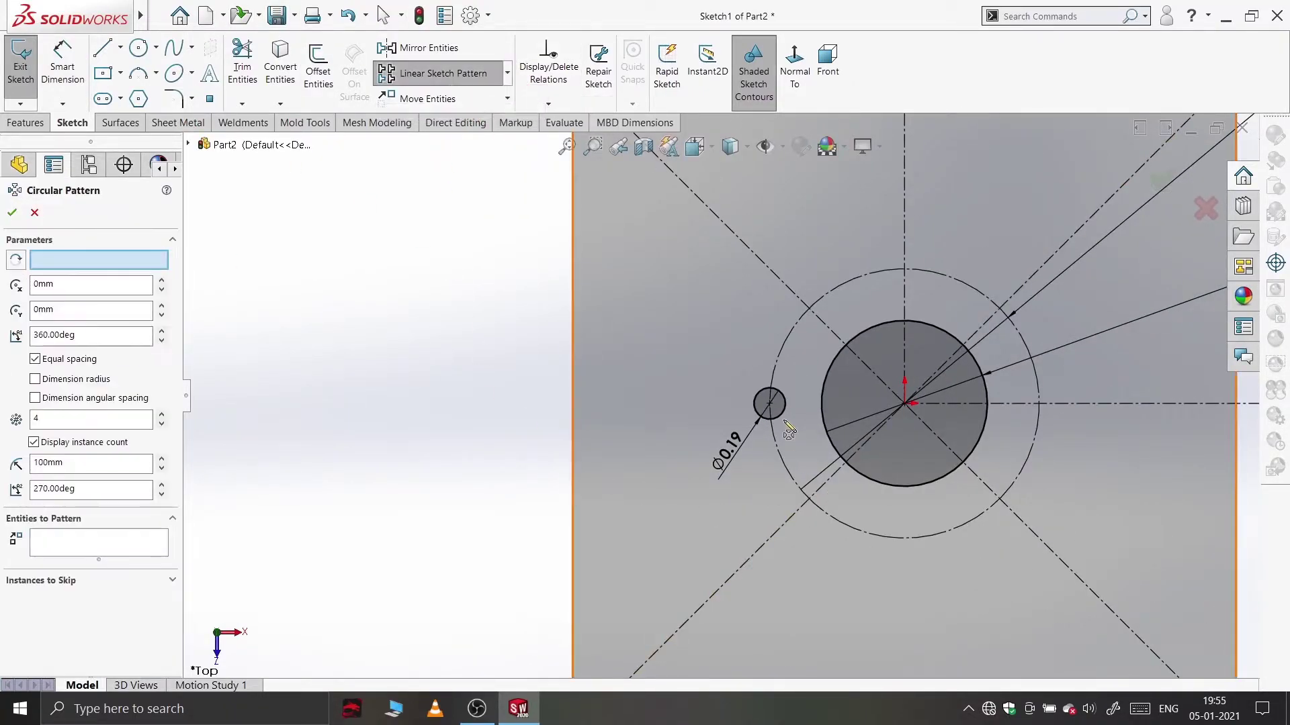
left_click(780, 414)
left_click(12, 213)
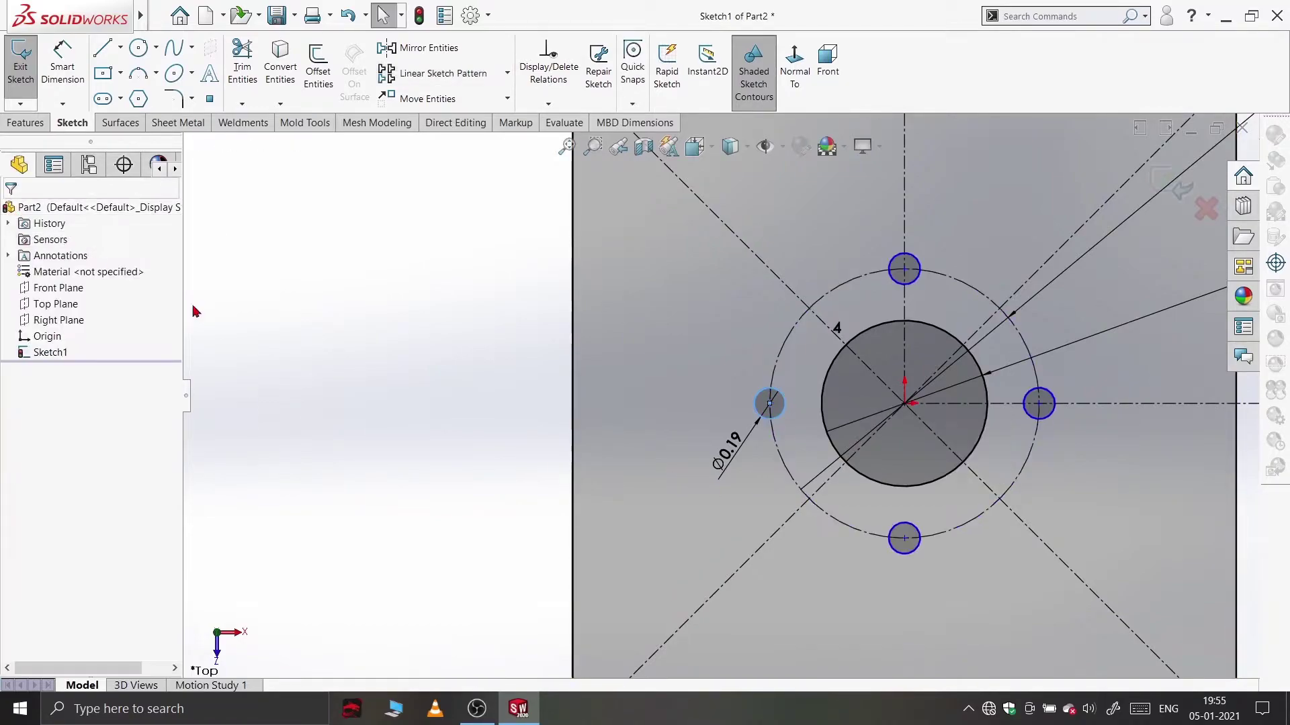
Add a Horizontal relation between the sketch centre and the left hole's centre.
left_click(338, 377)
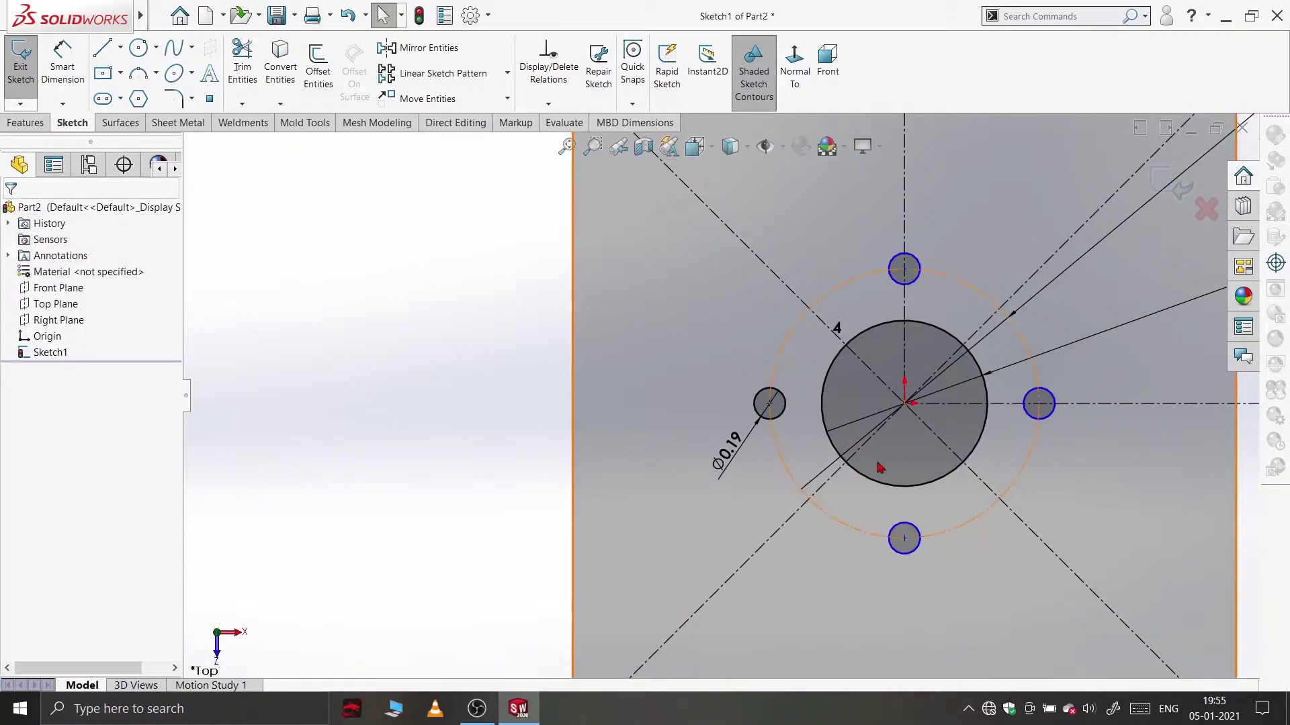
left_click(907, 405)
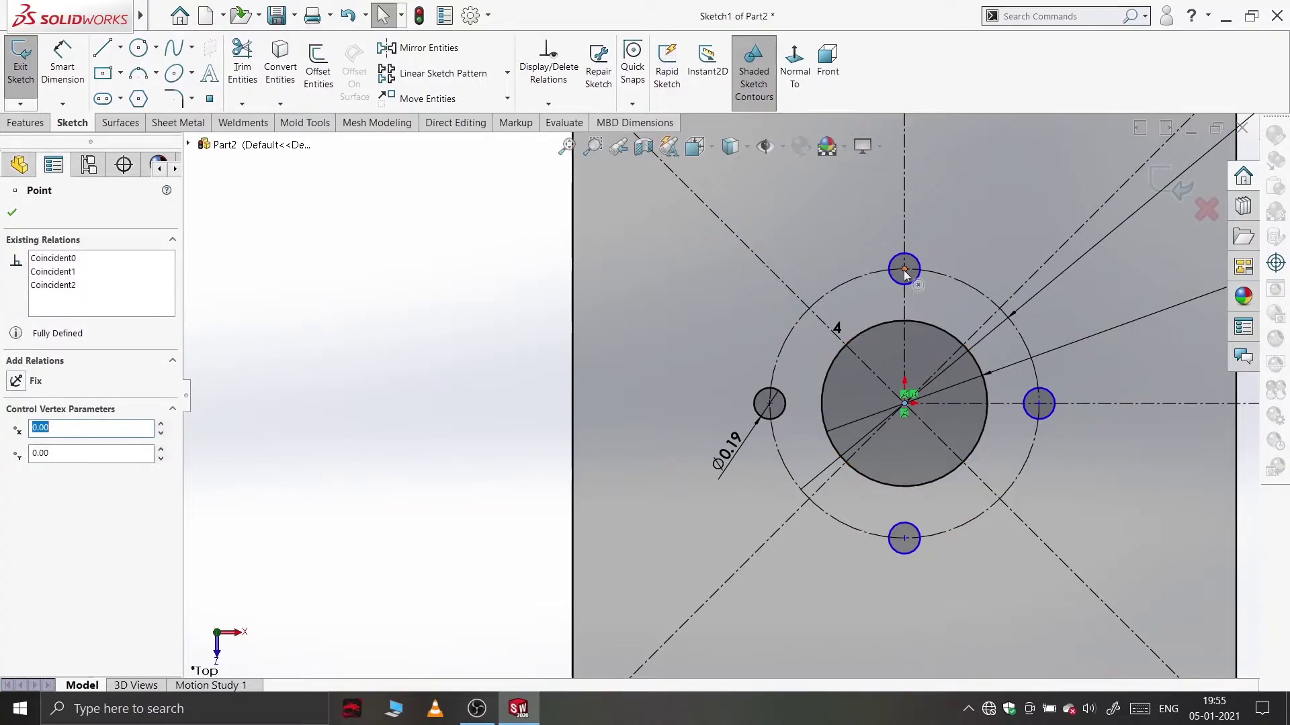
left_click(901, 272, "ctrl")
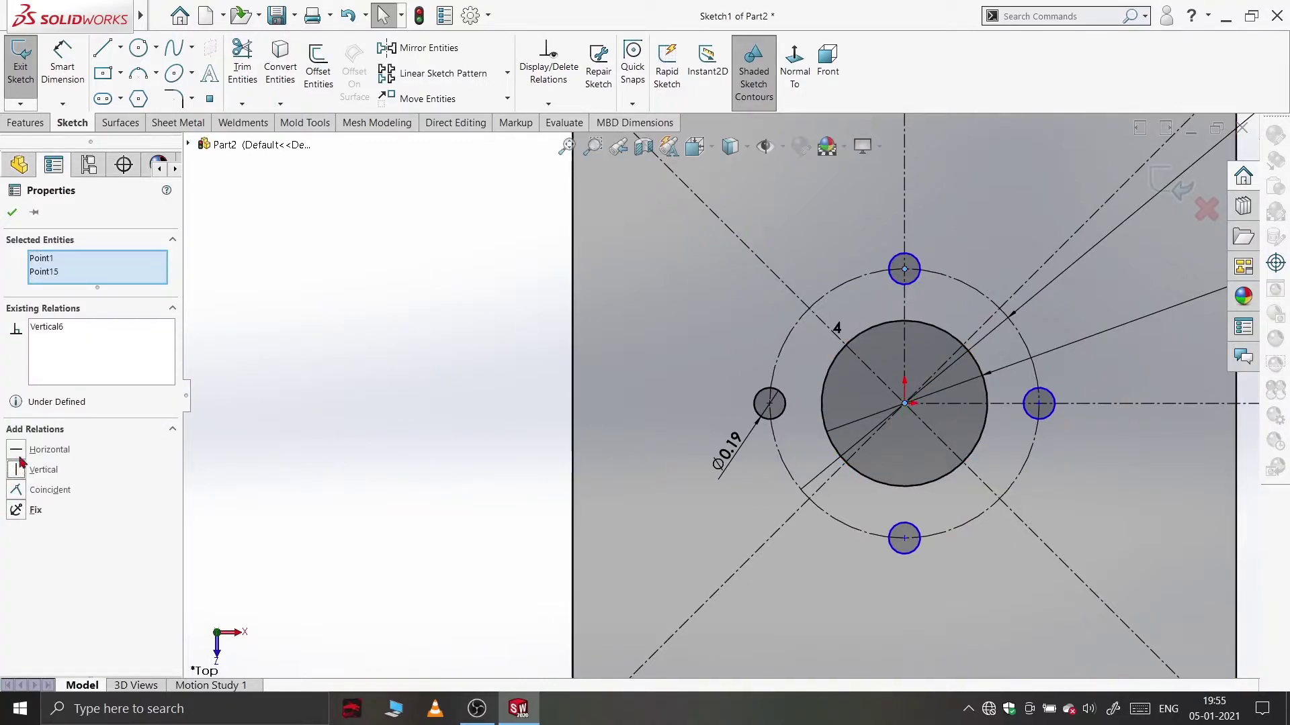
key("Escape")
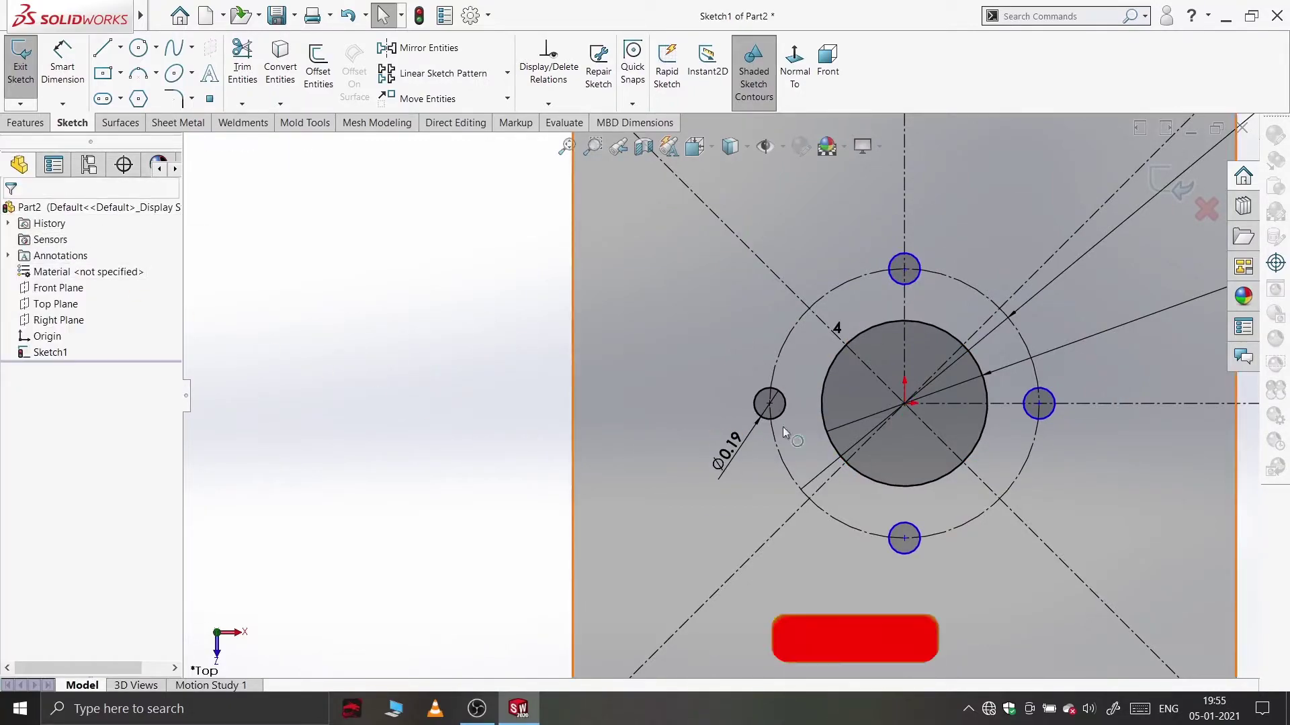
left_click(907, 405)
left_click(769, 404, "ctrl")
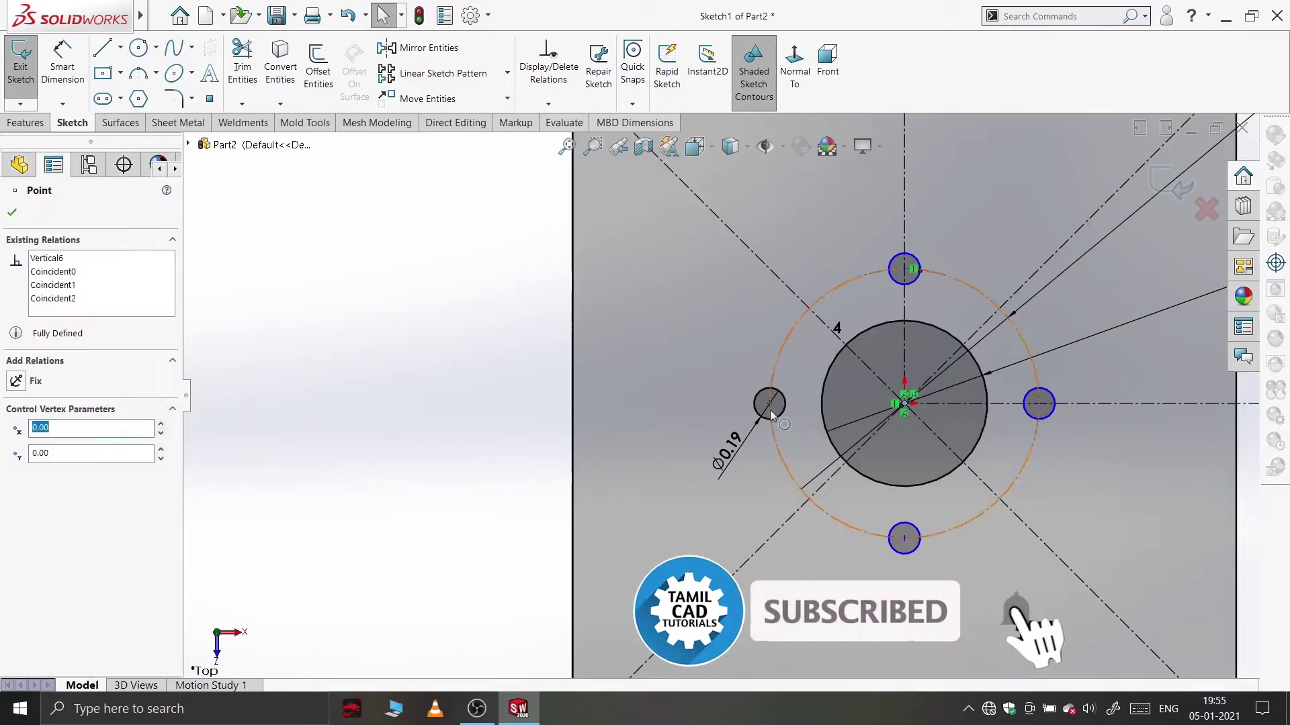
left_click(70, 450)
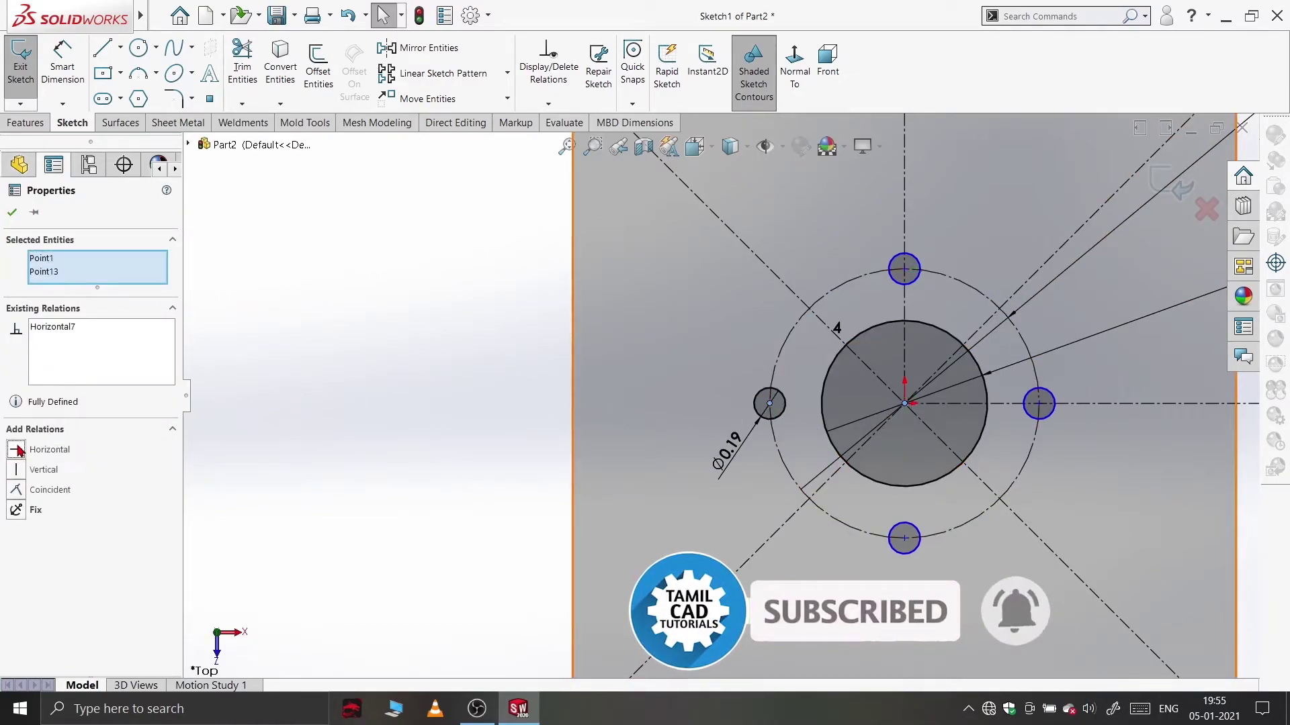
key("Escape")
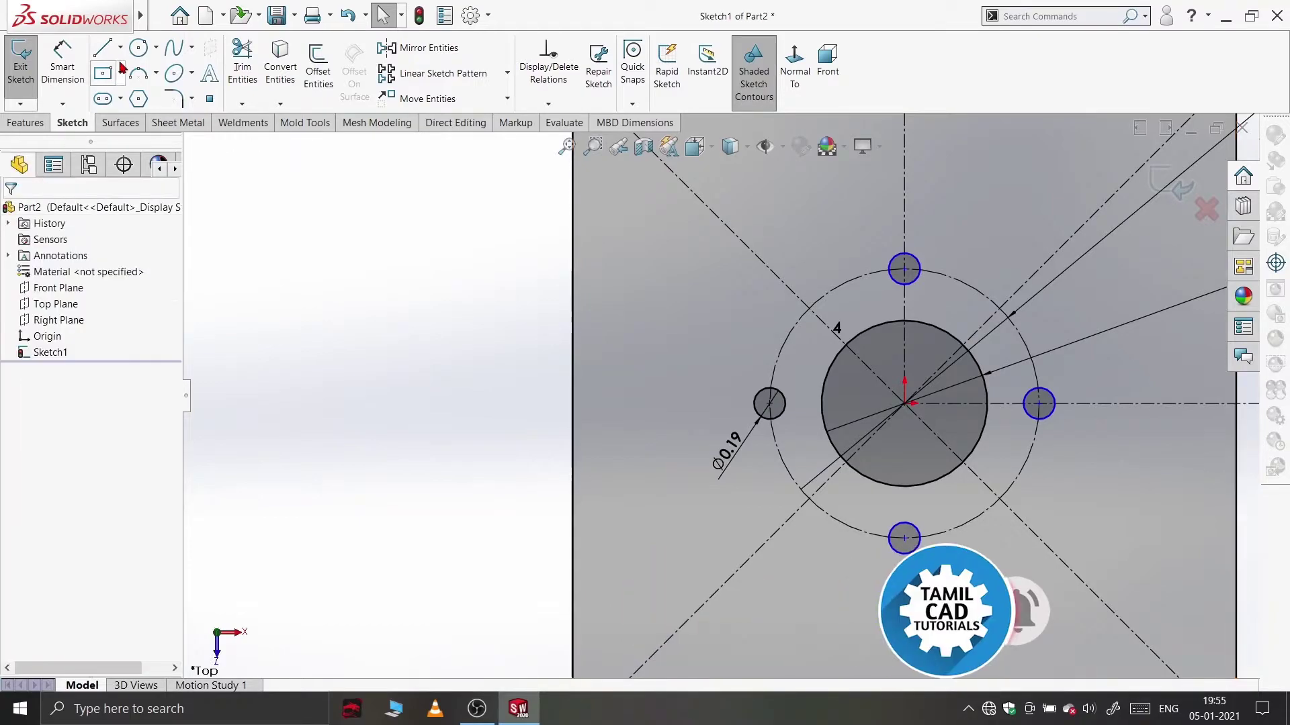
key("f")
key("c")
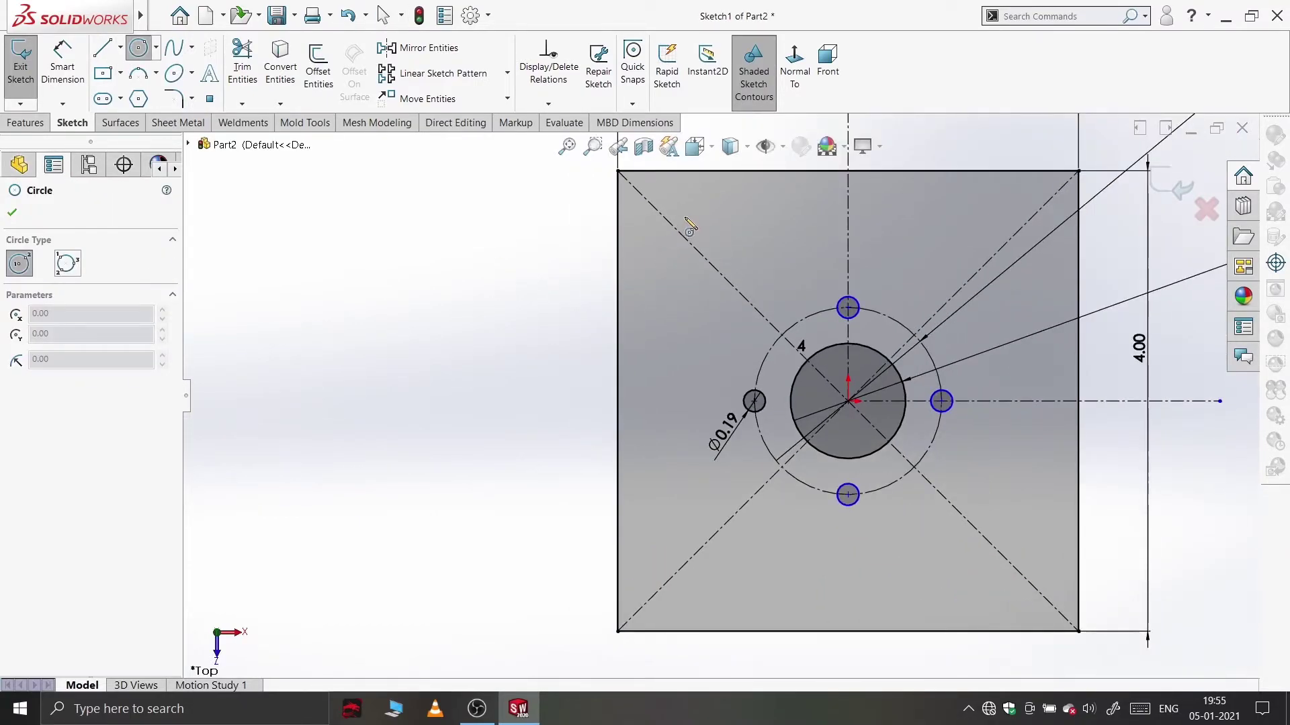
Draw a top-left corner hole and place it 0.50 from the top edge.
left_click(685, 214)
right_click(689, 172)
left_click(717, 208)
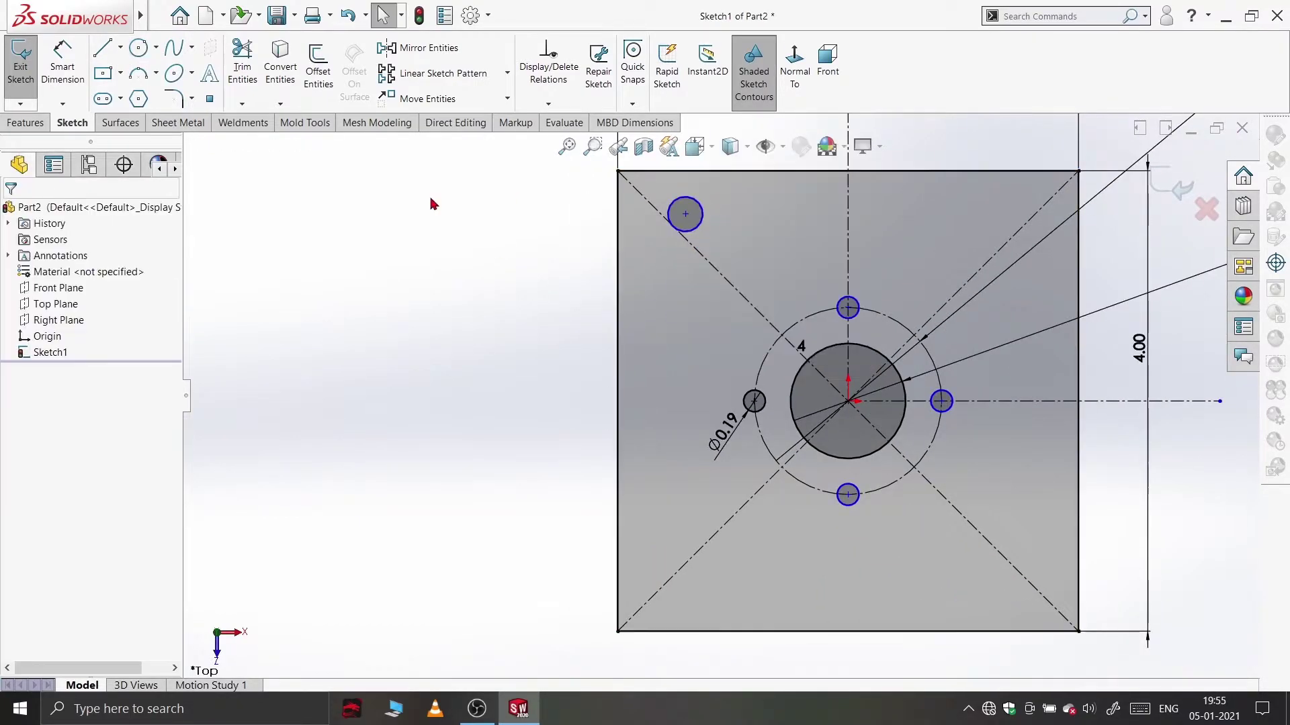
left_click(63, 71)
left_click(711, 173)
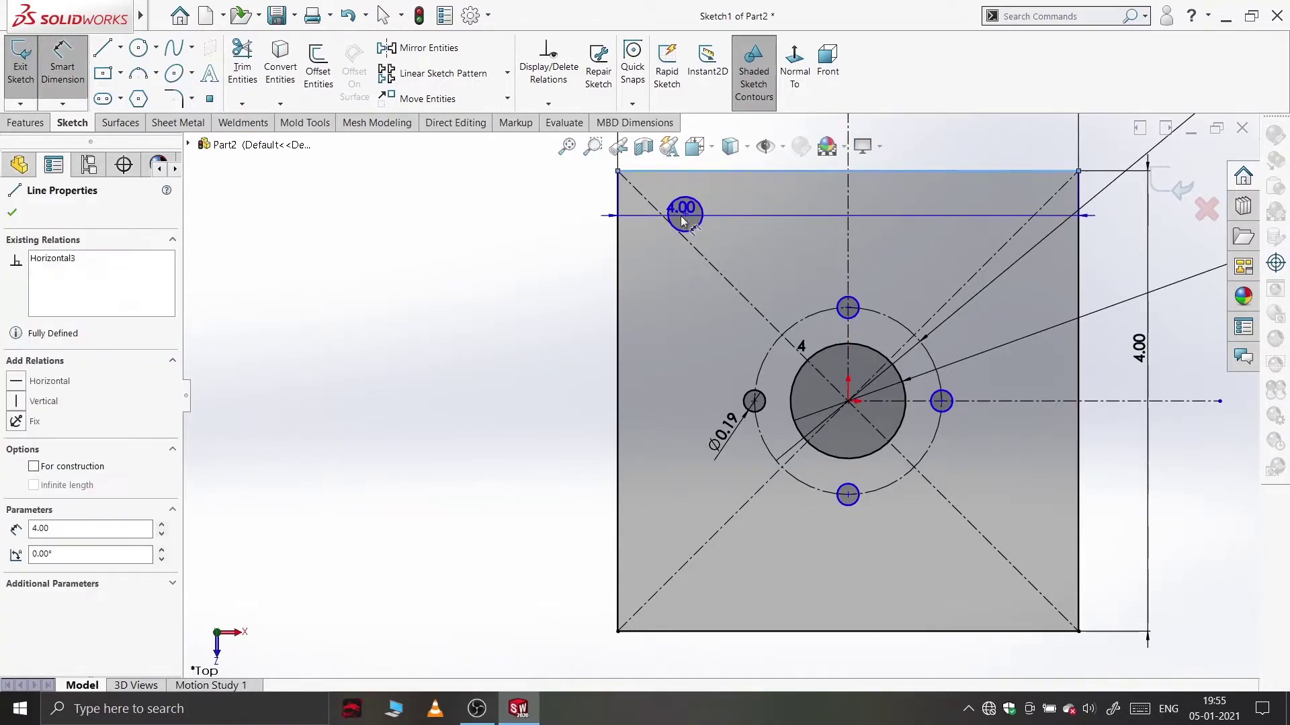
left_click(685, 214)
left_click(666, 197)
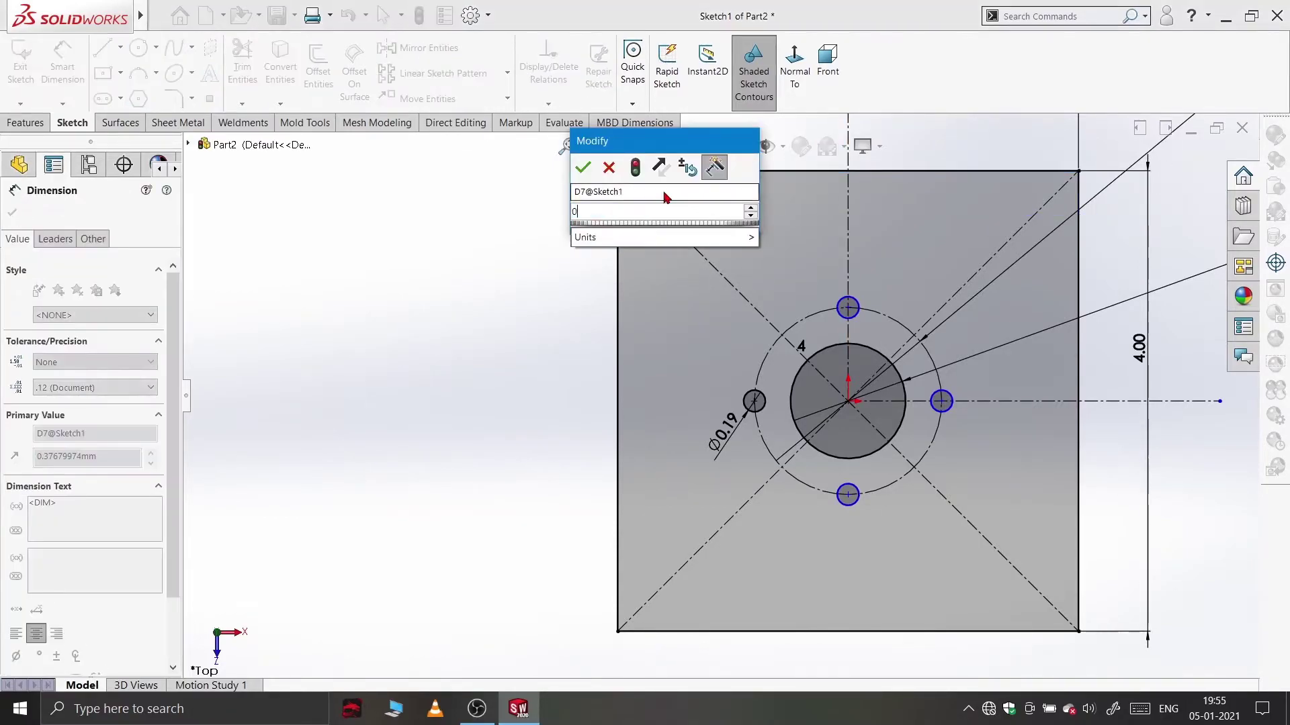
type("0.5")
key("Return")
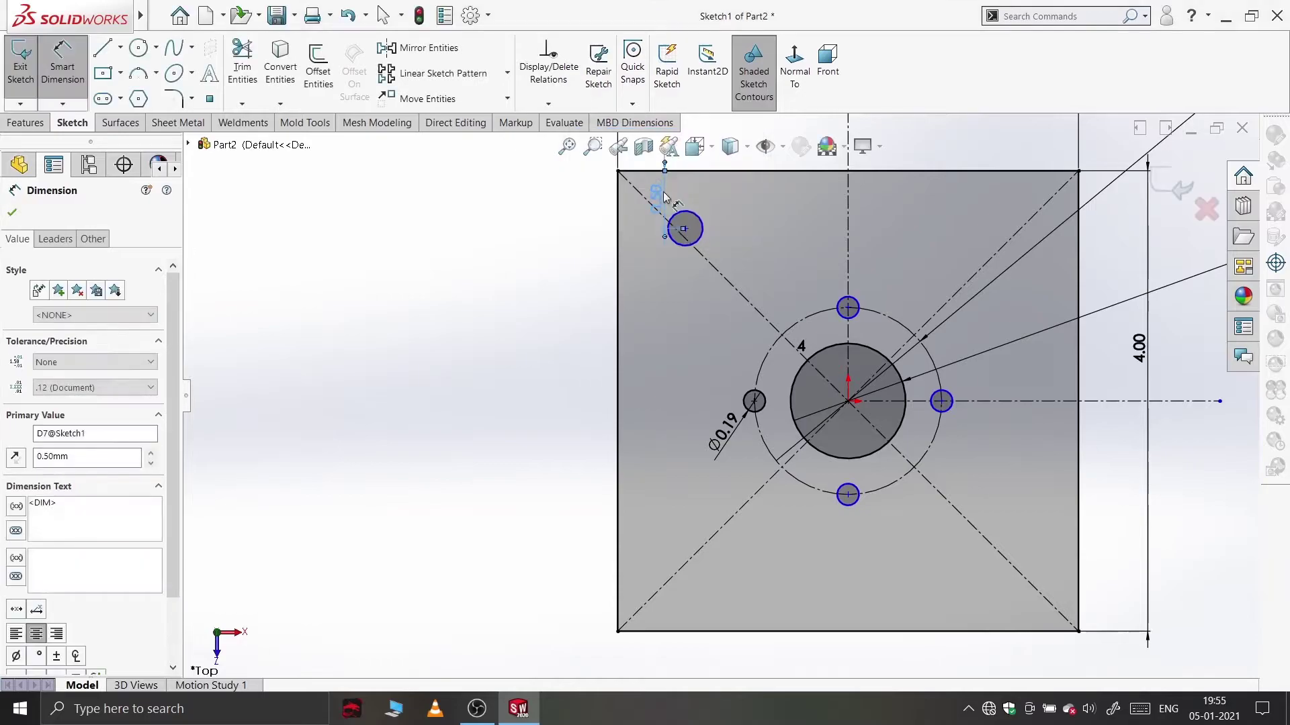
Place the corner hole 1.50 from the vertical centreline and size it Ø0.26.
left_click(685, 230)
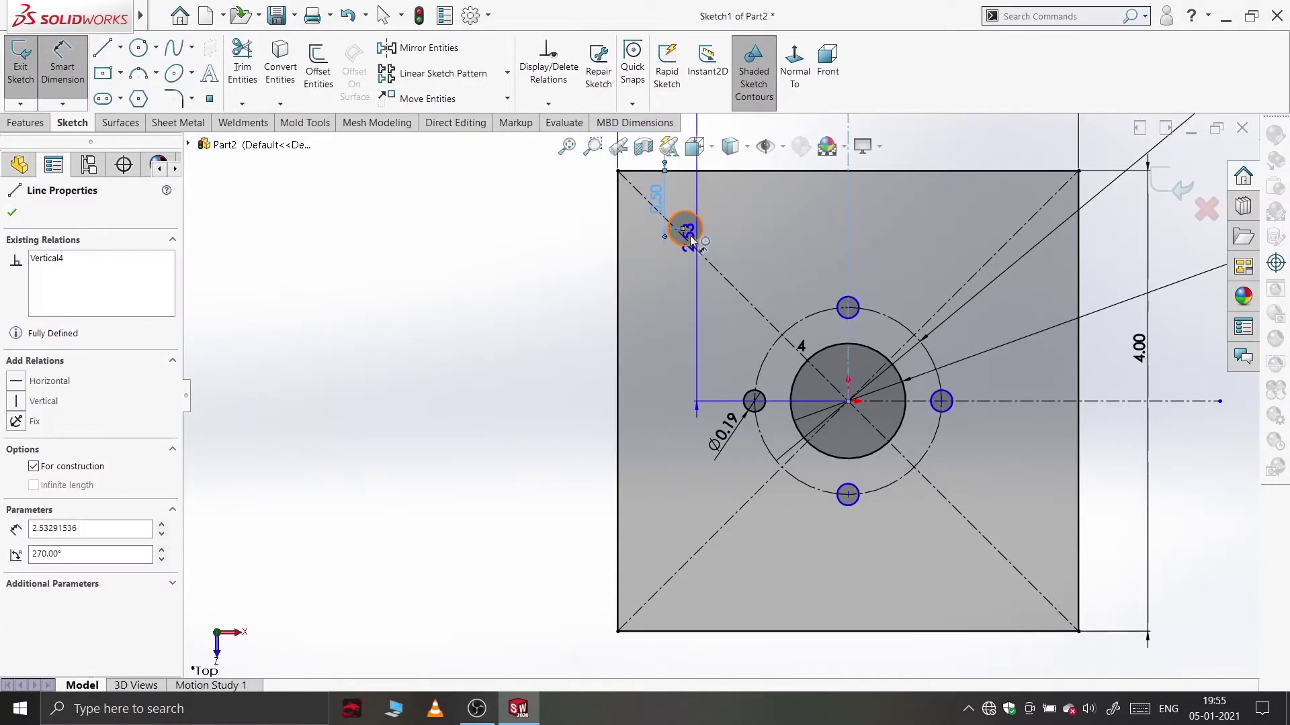
left_click(685, 230)
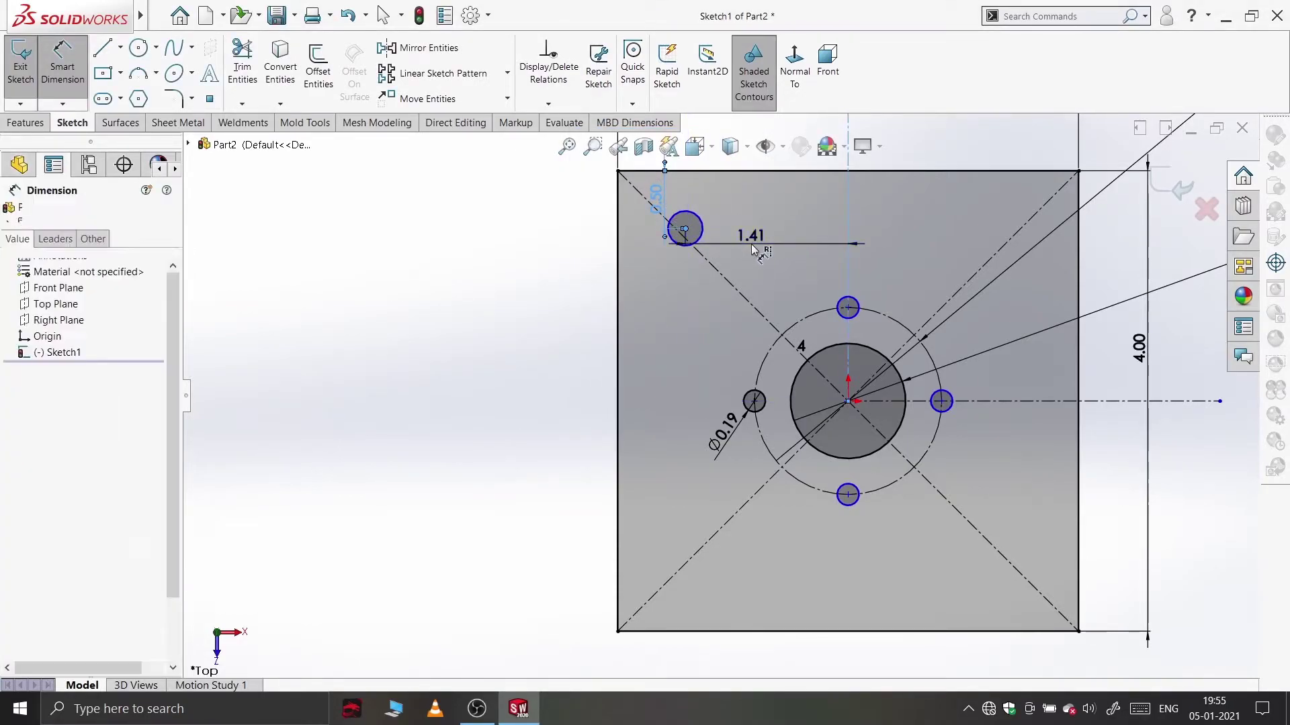
left_click(755, 251)
type("0.")
key("BackSpace")
key("BackSpace")
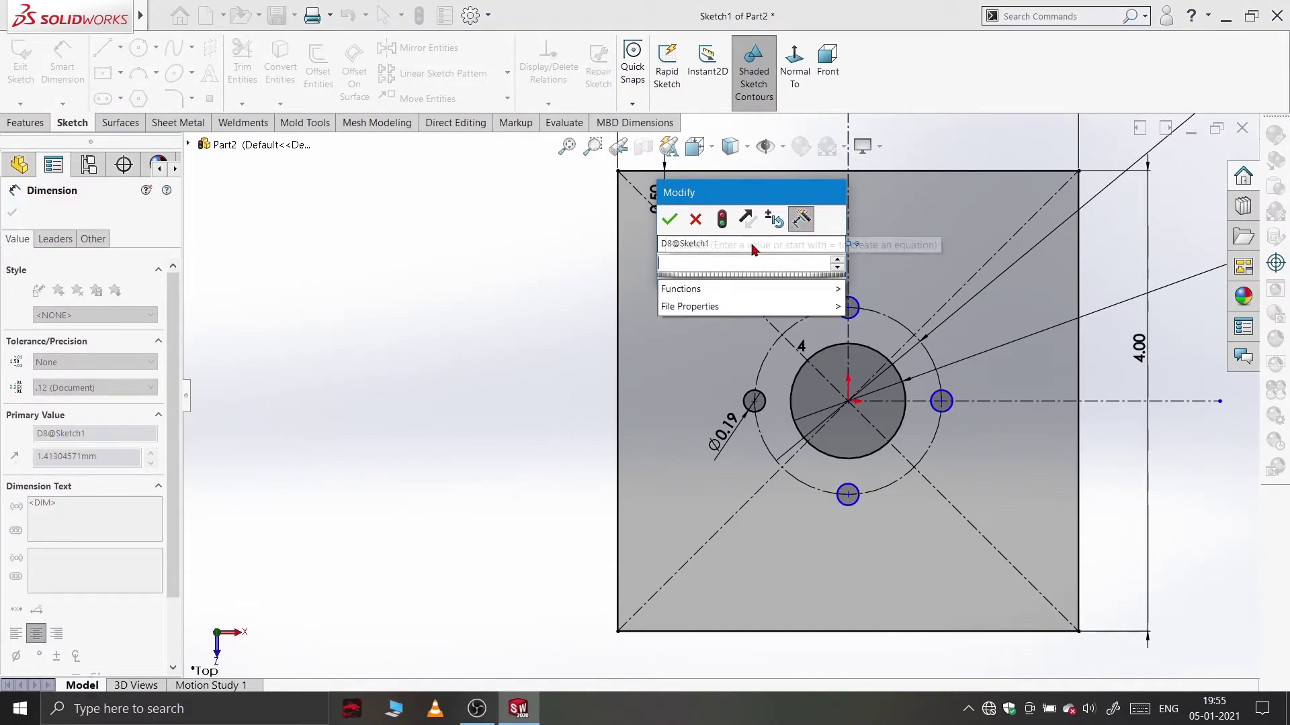
type("1.5")
key("Return")
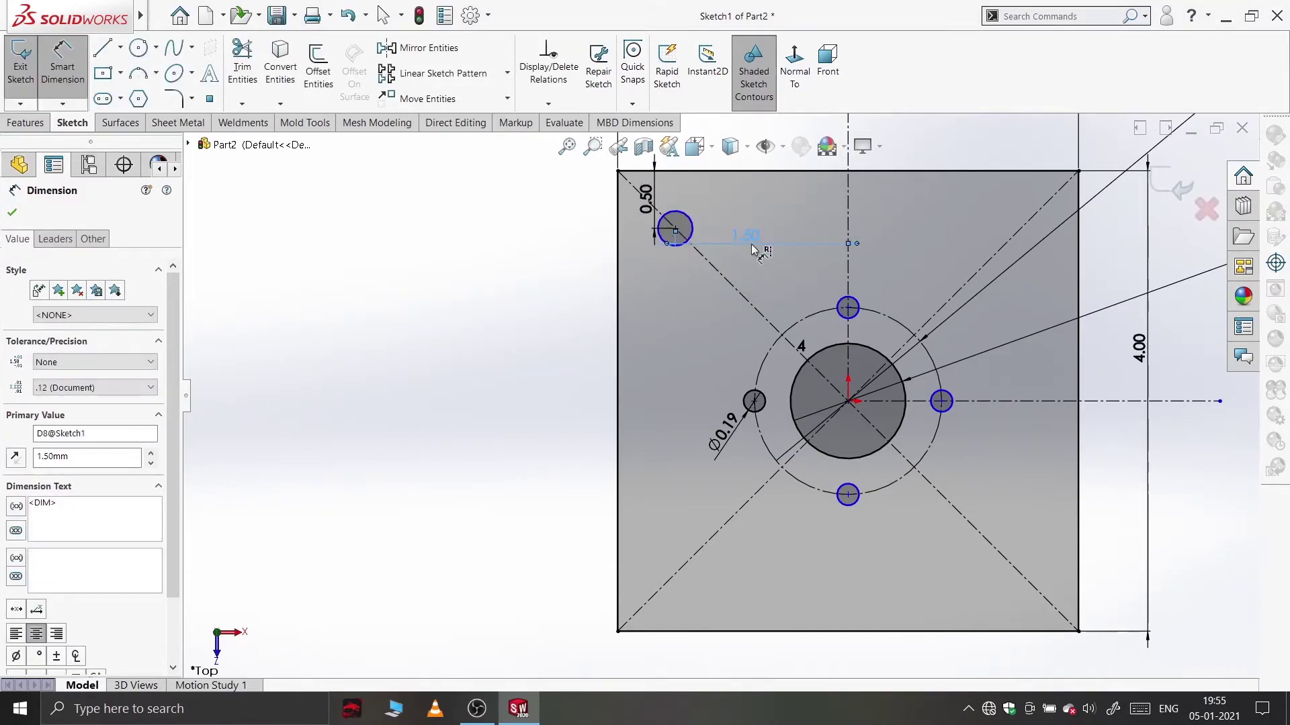
left_click(673, 241)
left_click(666, 302)
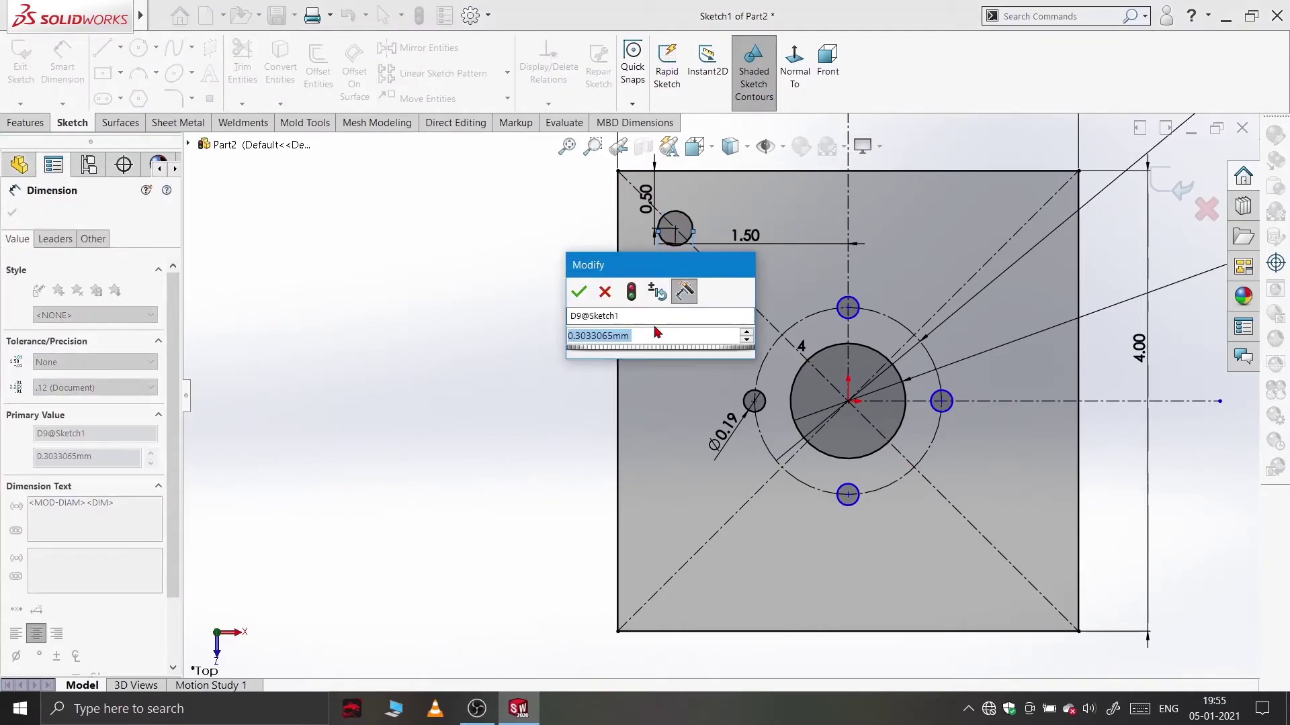
type("00")
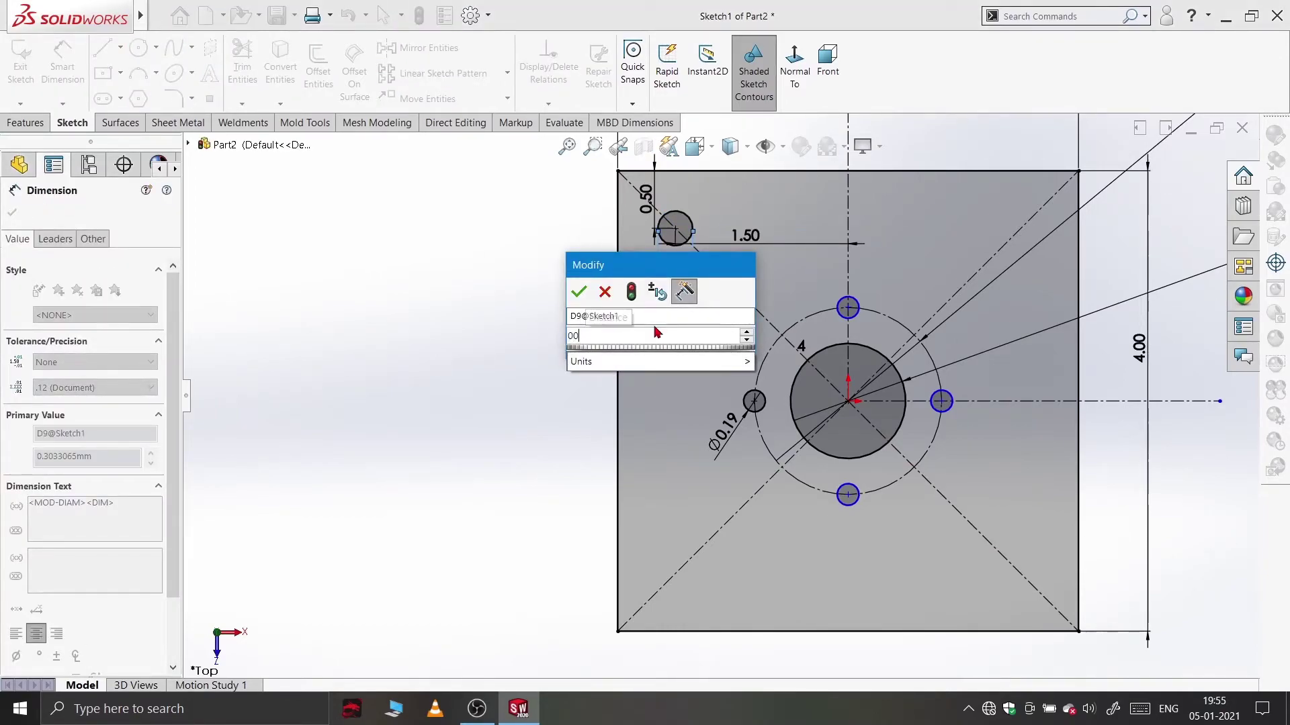
type(".26")
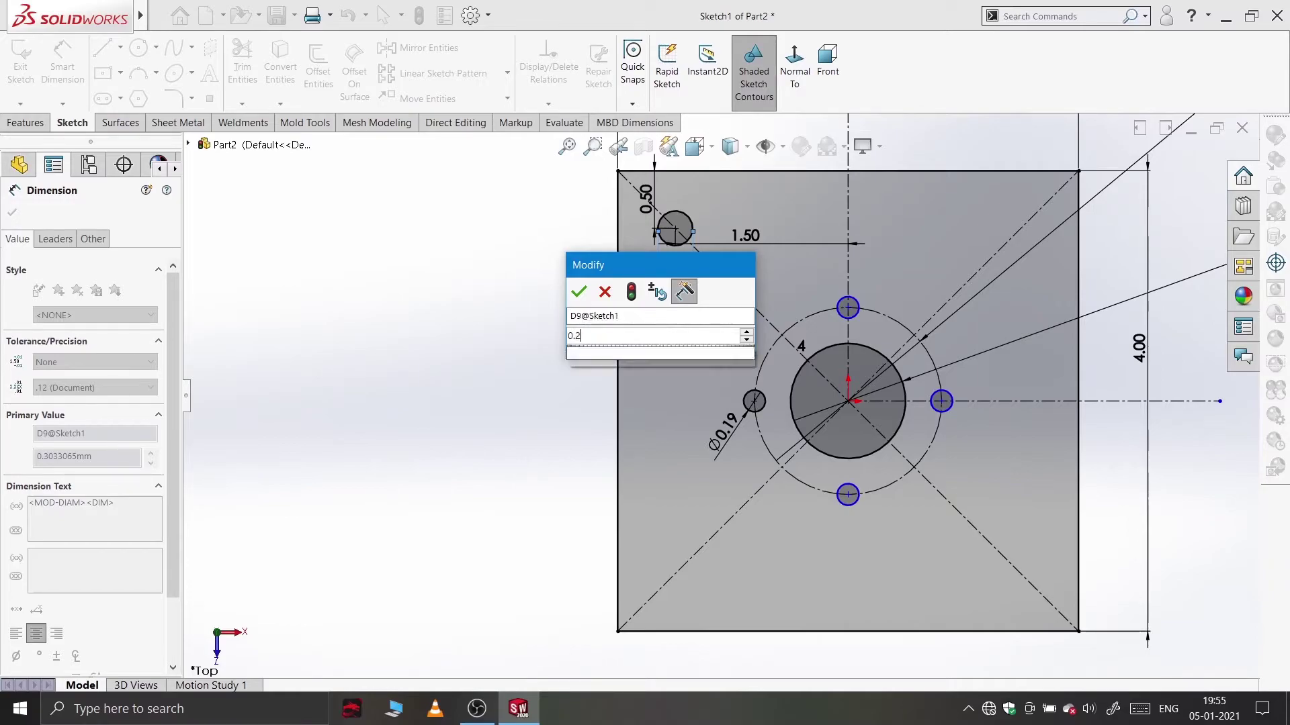
key("Return")
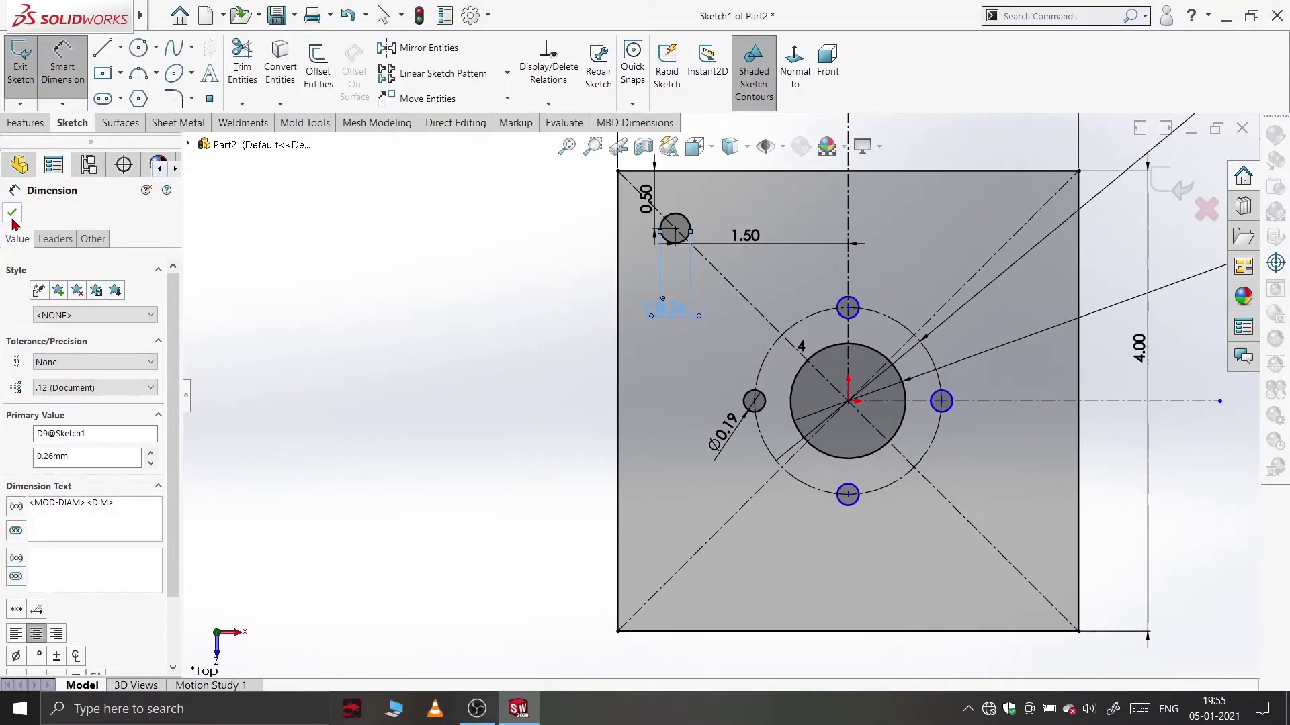
Mirror the upper-left corner hole across the vertical centreline to the upper-right corner.
left_click(12, 213)
left_click(423, 47)
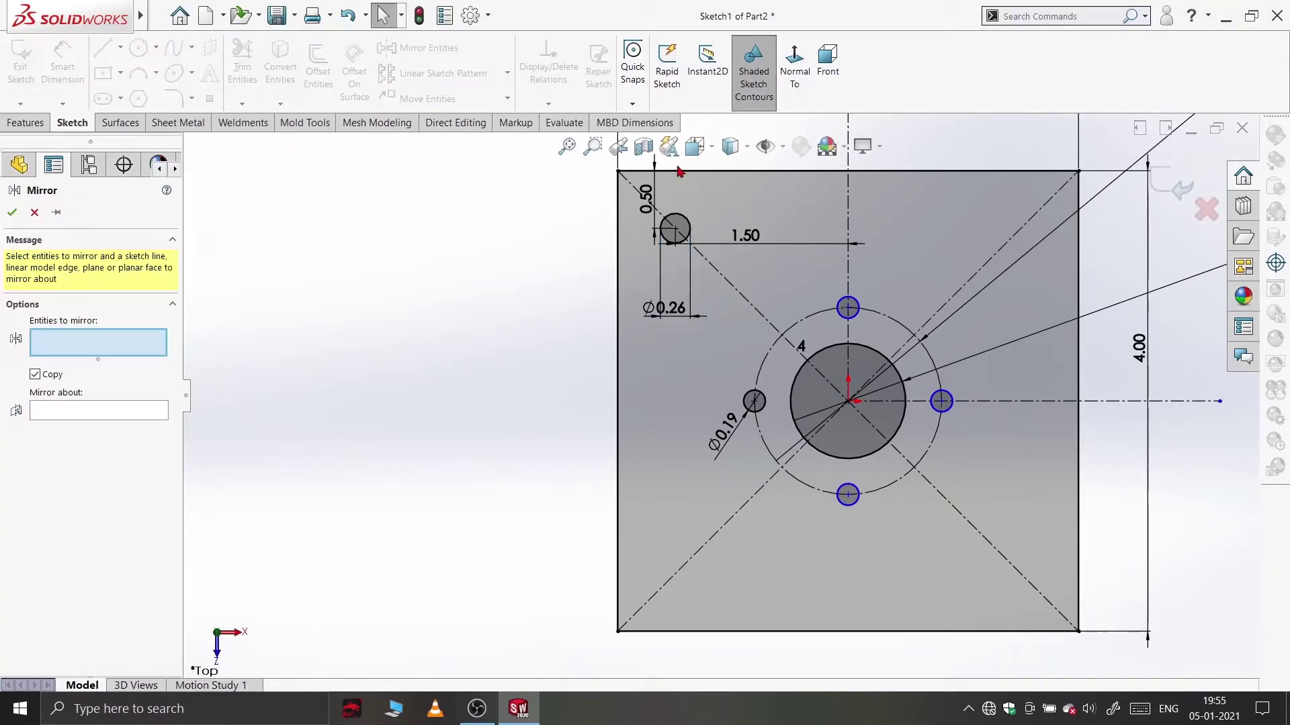
left_click(675, 230)
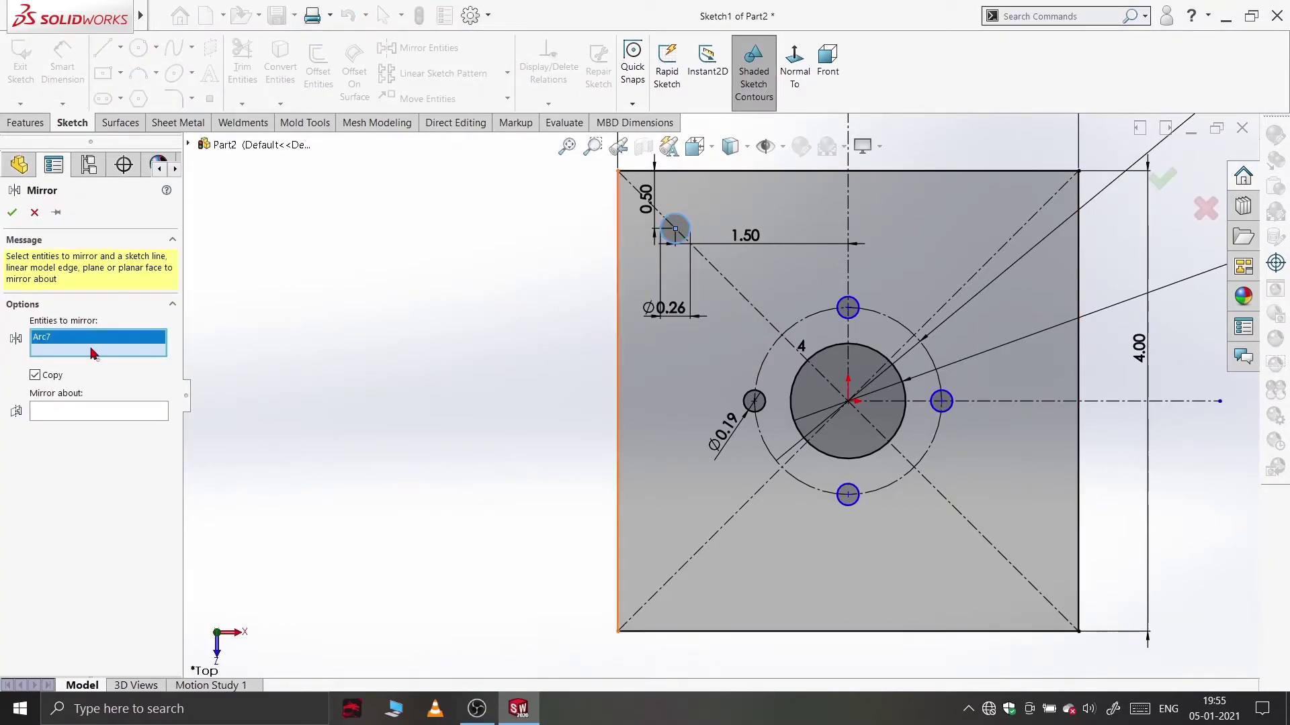
left_click(93, 417)
left_click(1020, 228)
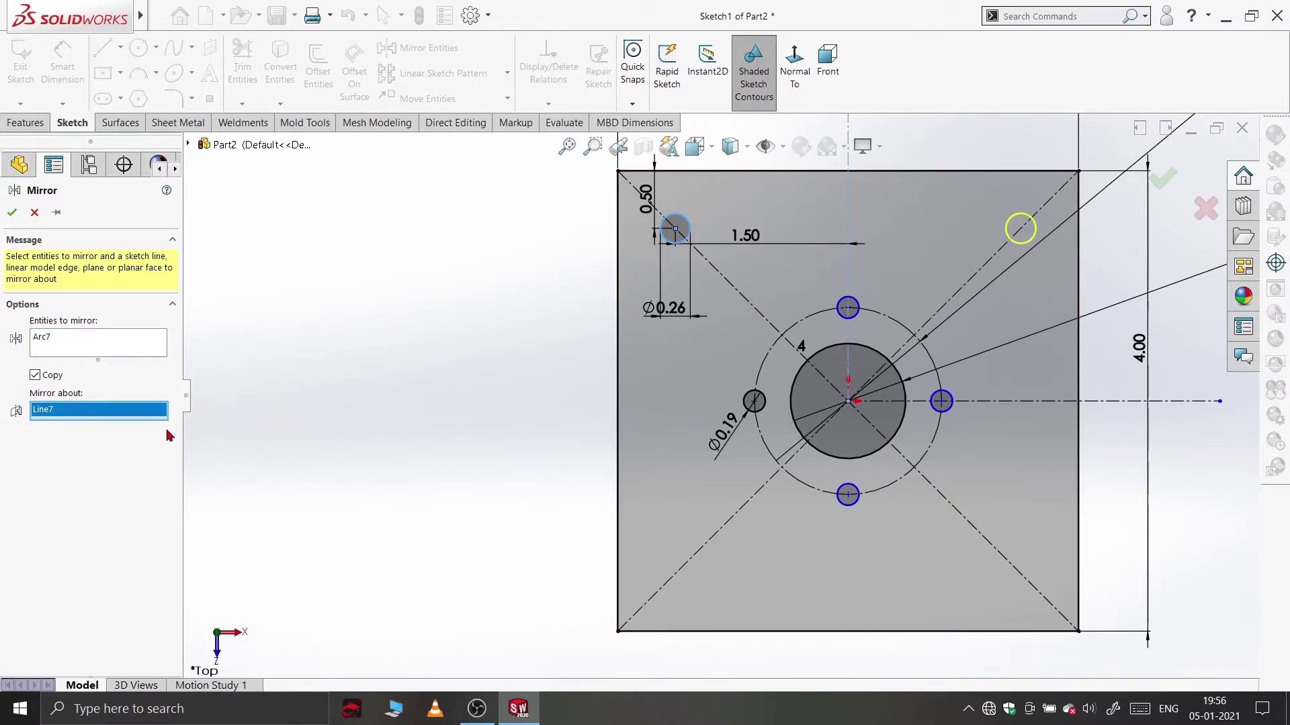
left_click(11, 213)
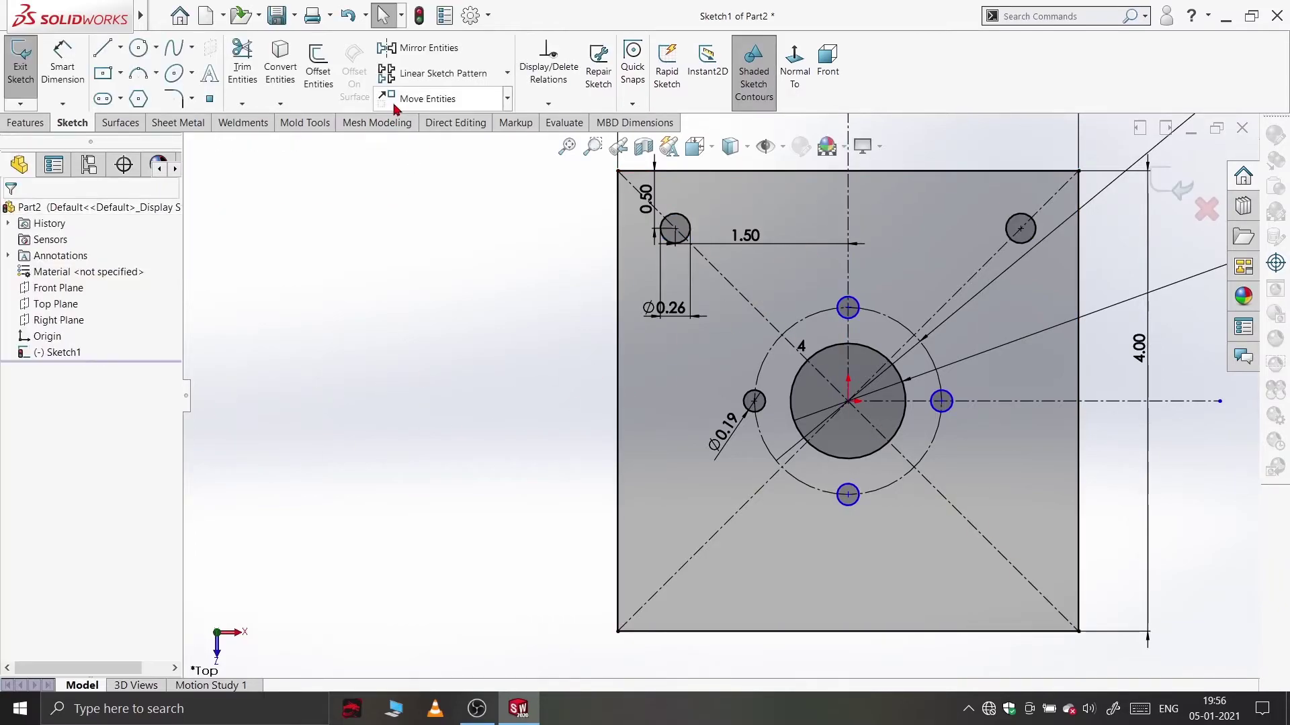
Mirror both top corner holes across the horizontal centreline to the lower corners.
left_click(420, 46)
left_click(681, 226)
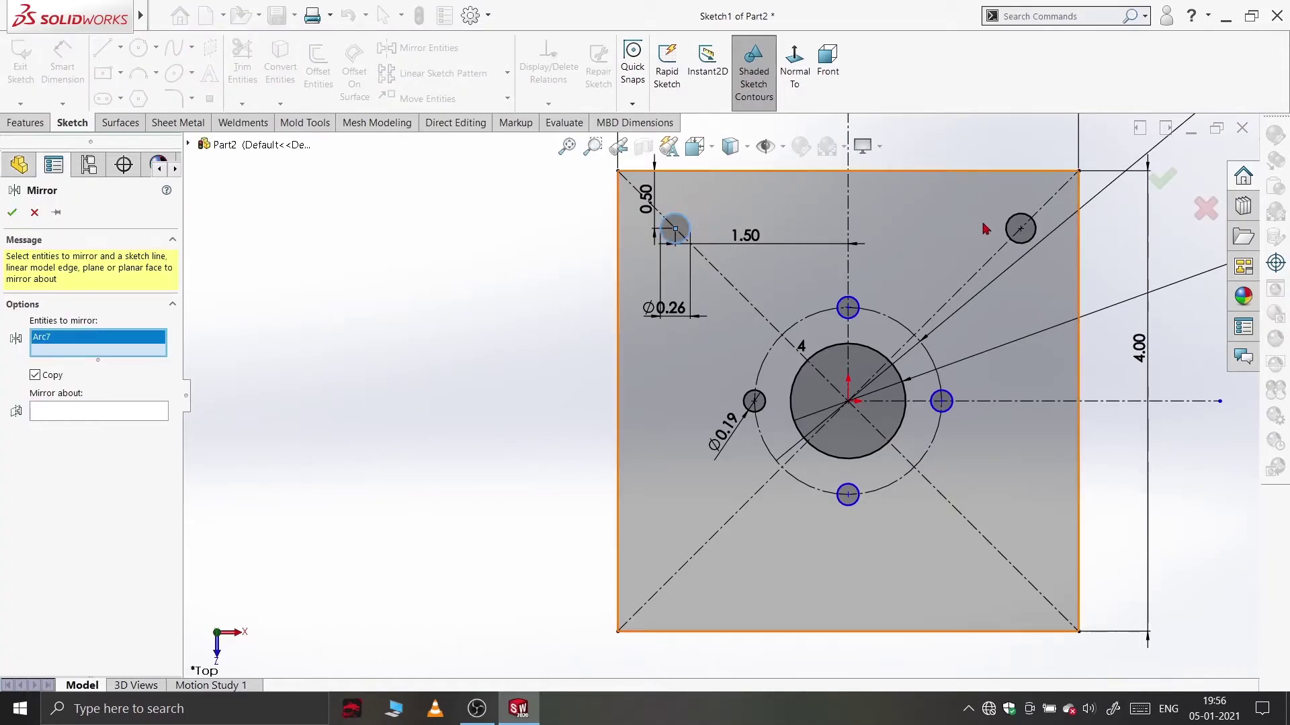
left_click(1020, 228)
left_click(41, 426)
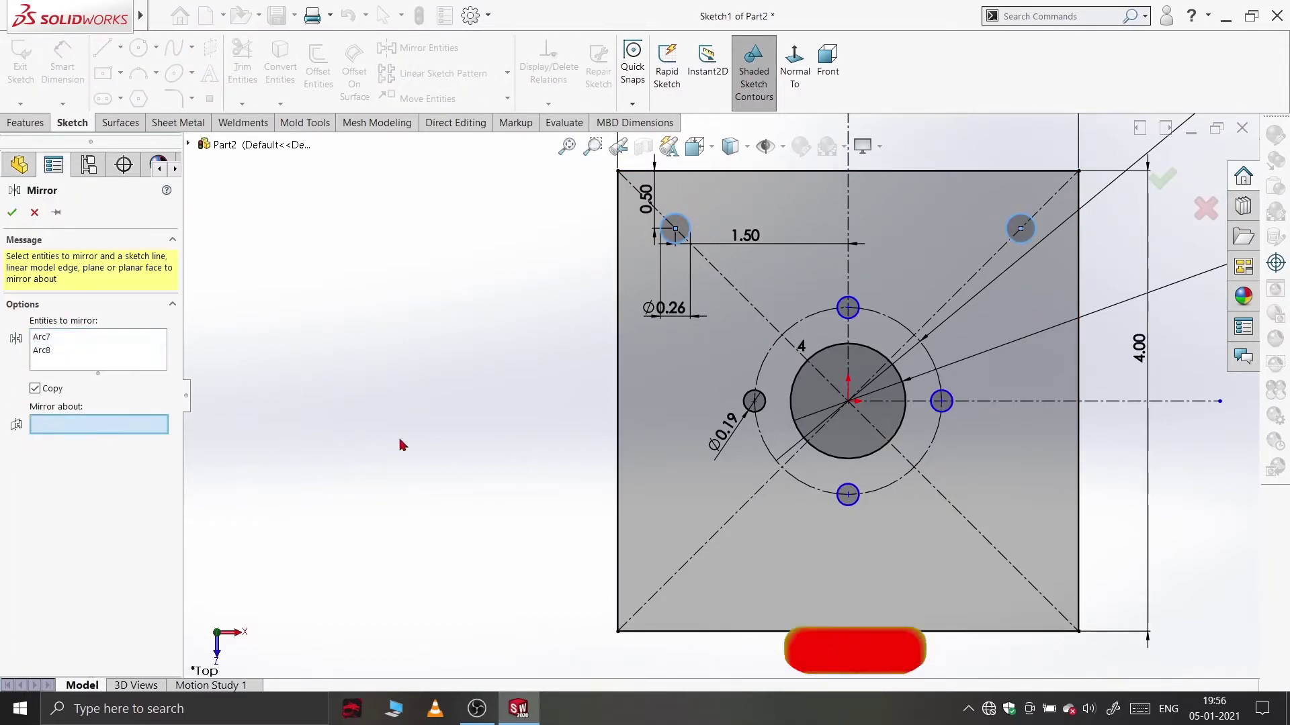
left_click(1055, 401)
left_click(11, 212)
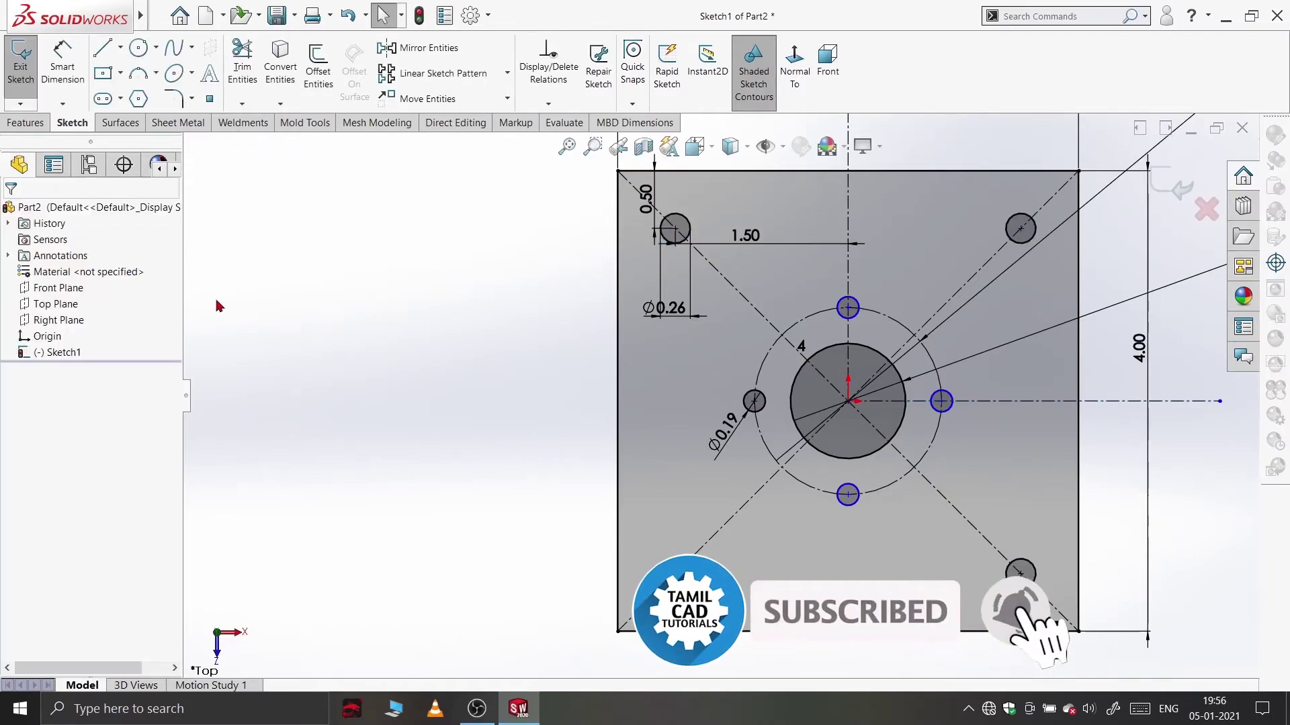
scroll(859, 454, "down", 3)
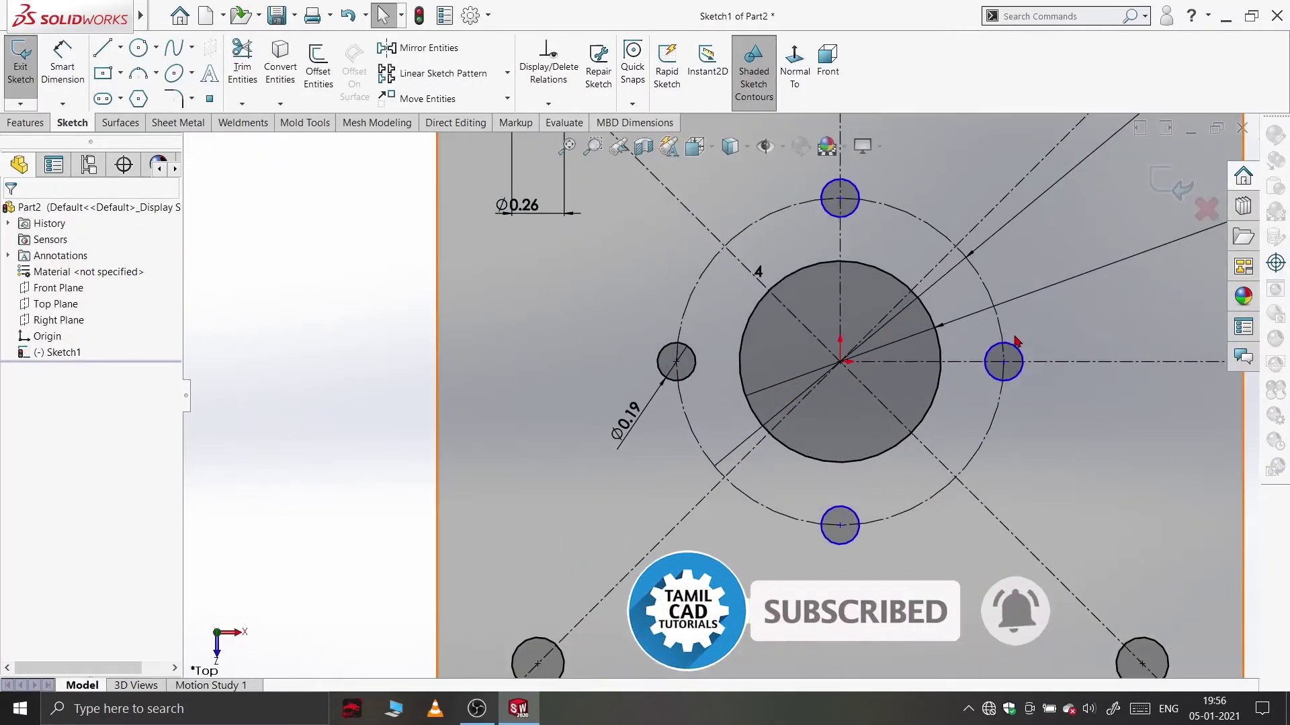
Add a relation between the right pattern hole's centre point and the origin.
right_click(321, 295)
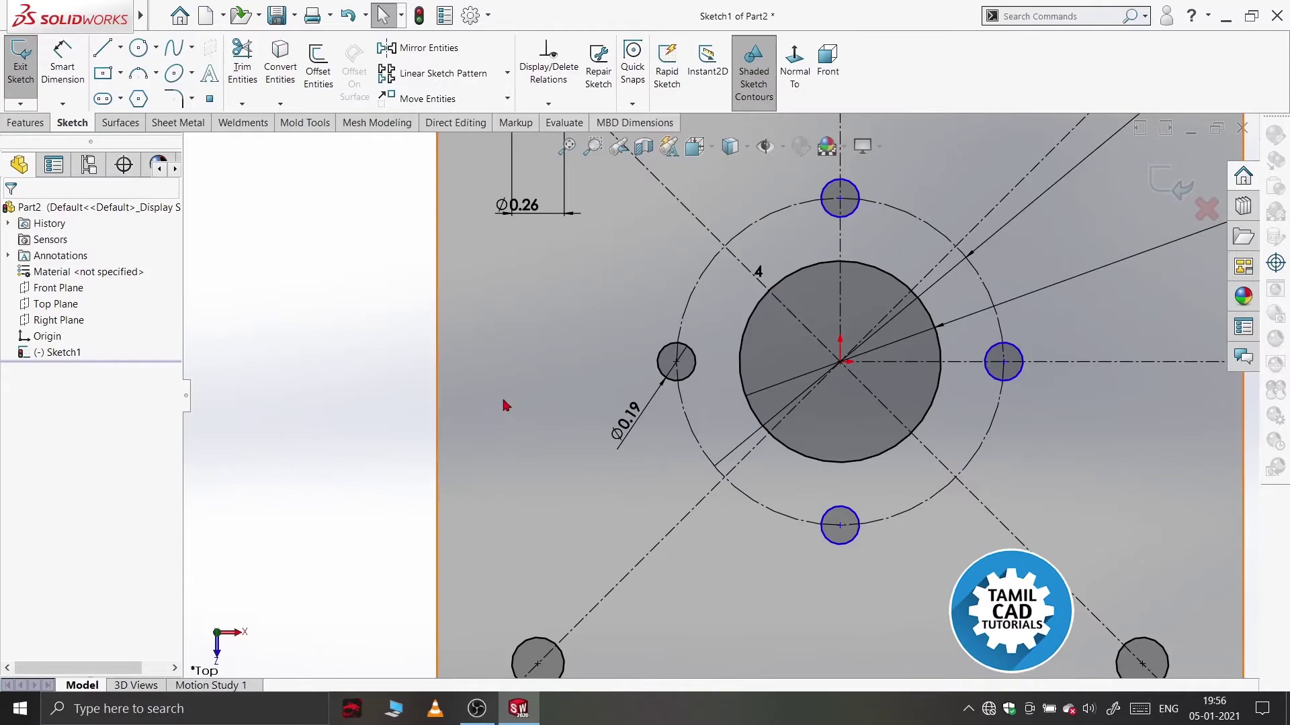
left_click(1004, 364)
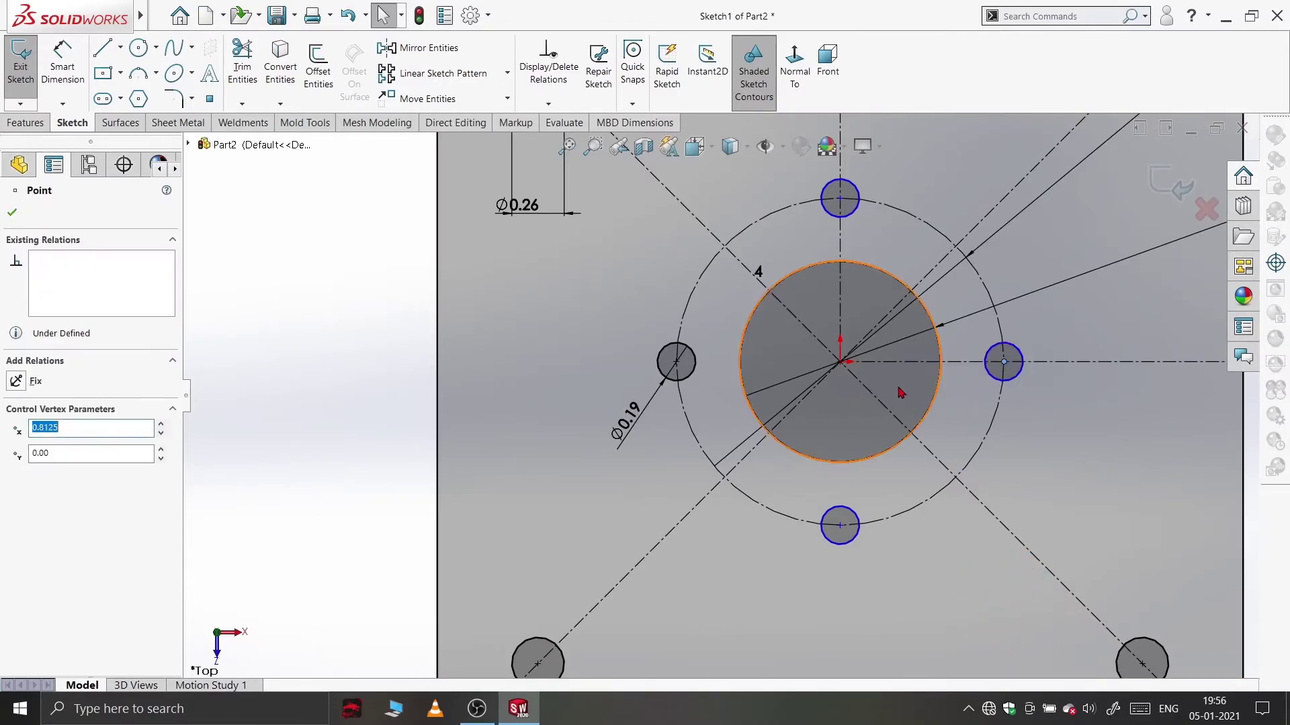
left_click(840, 363, "ctrl")
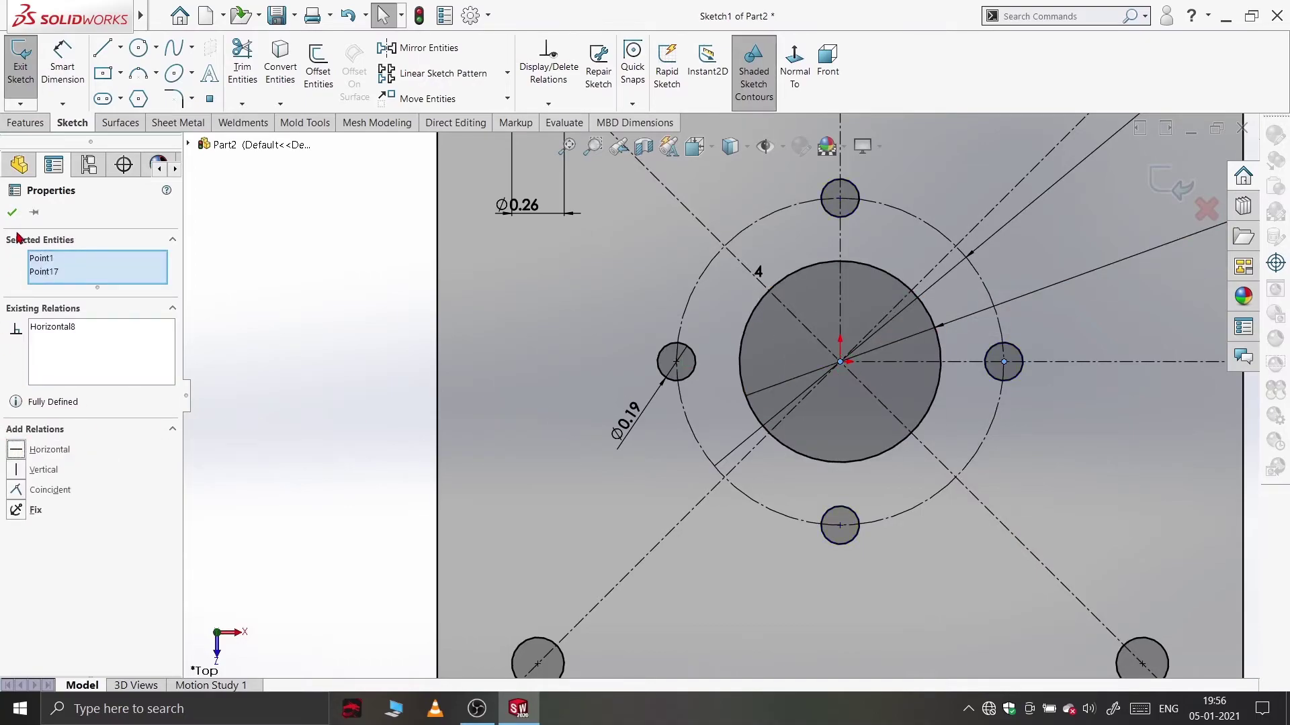
left_click(11, 212)
key("f")
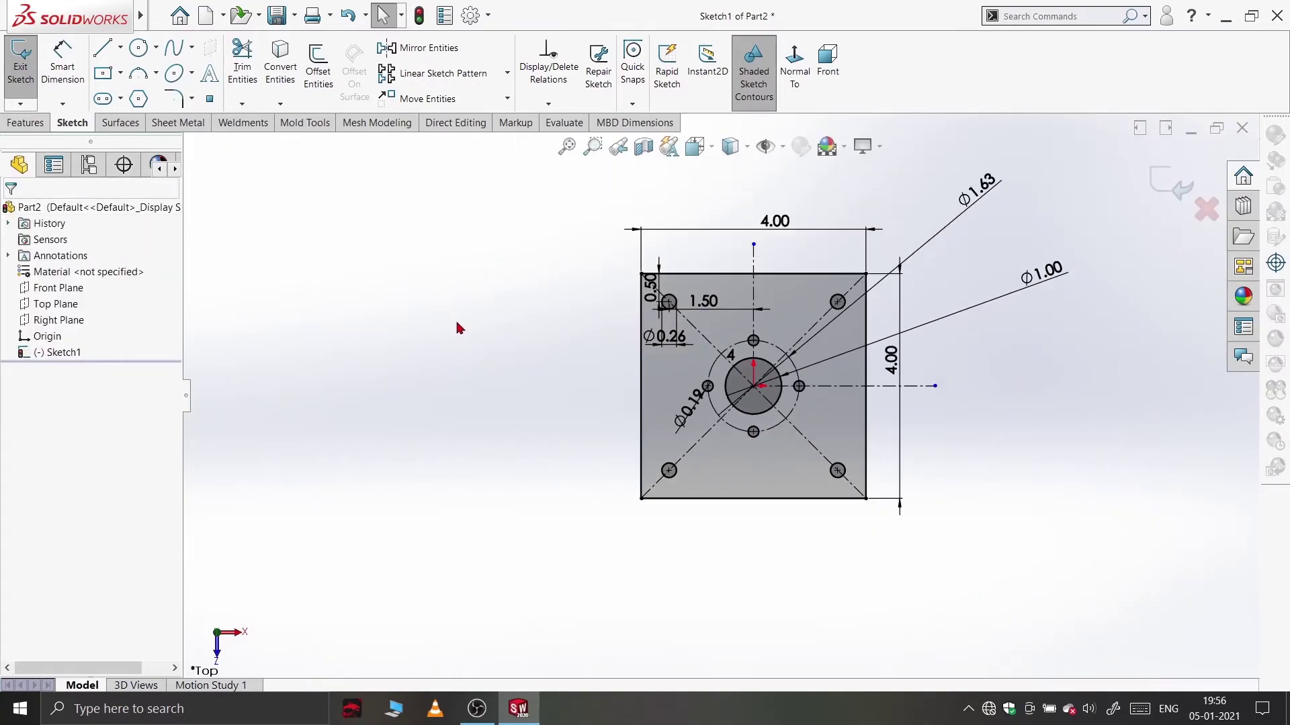
Extrude the sketch 0.5 deep into a solid plate.
left_click(25, 123)
left_click(24, 65)
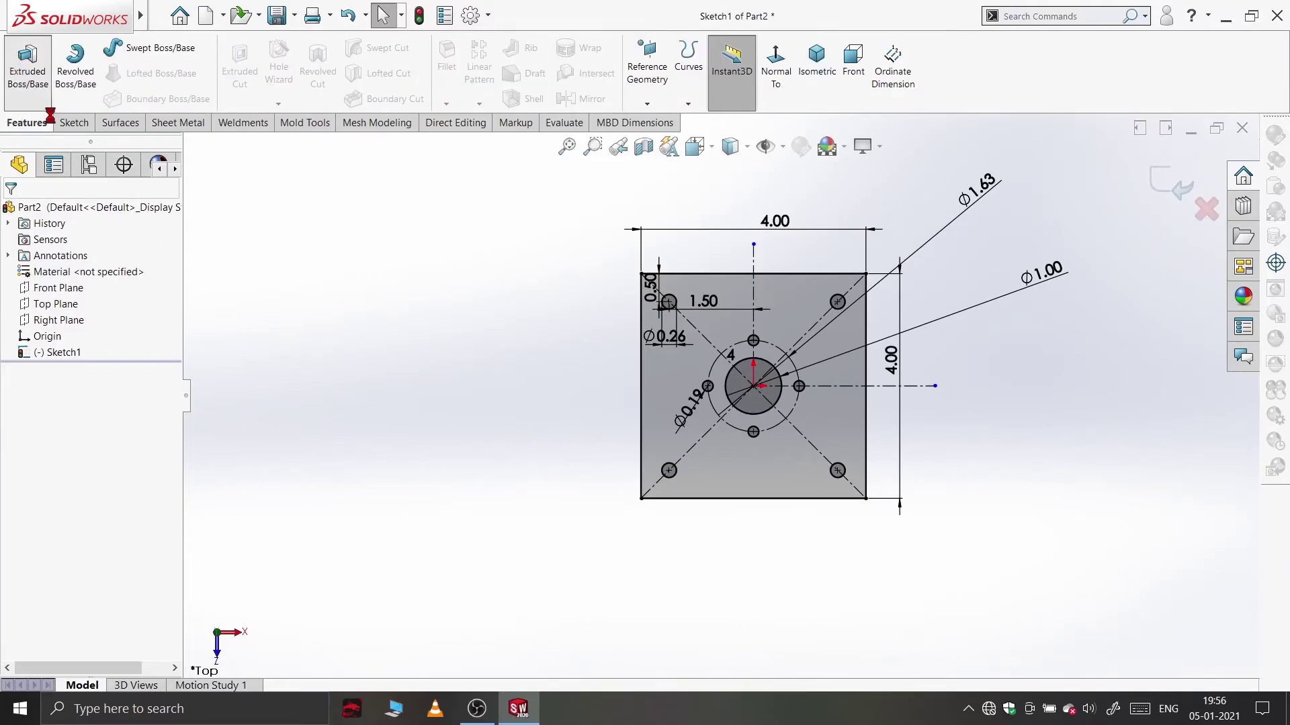
type("0.5")
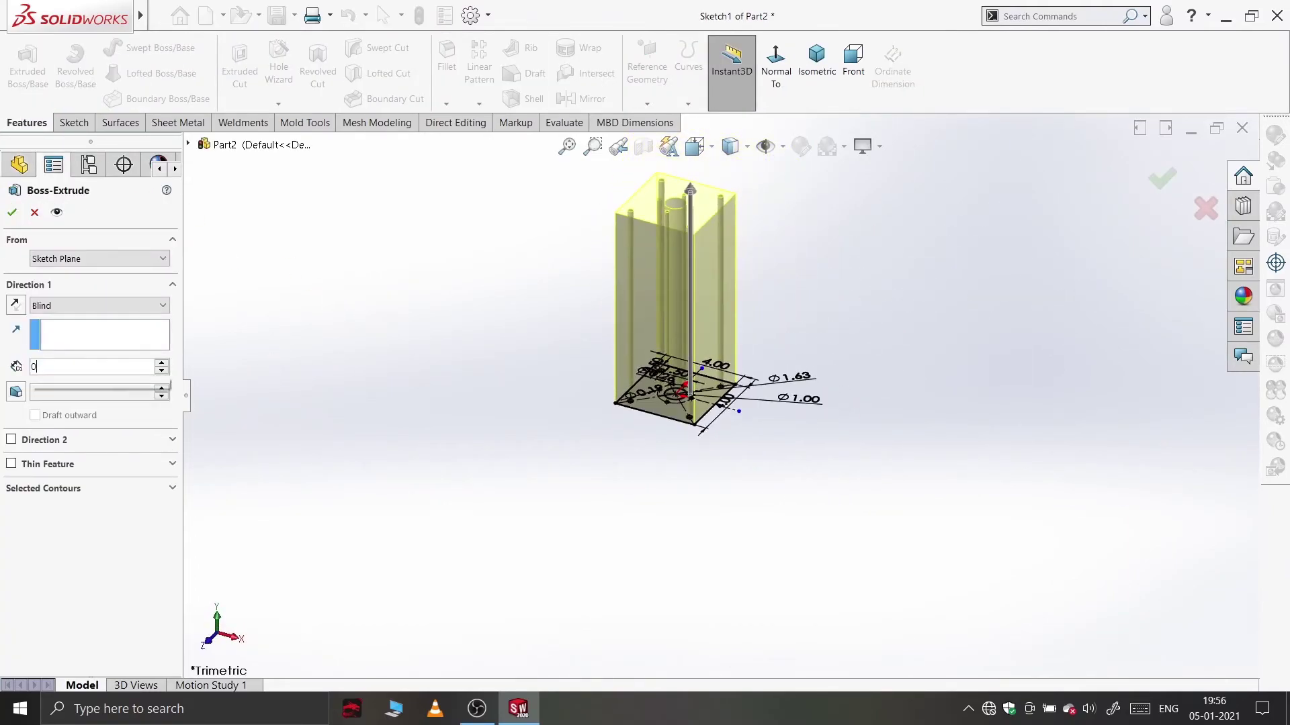
key("Return")
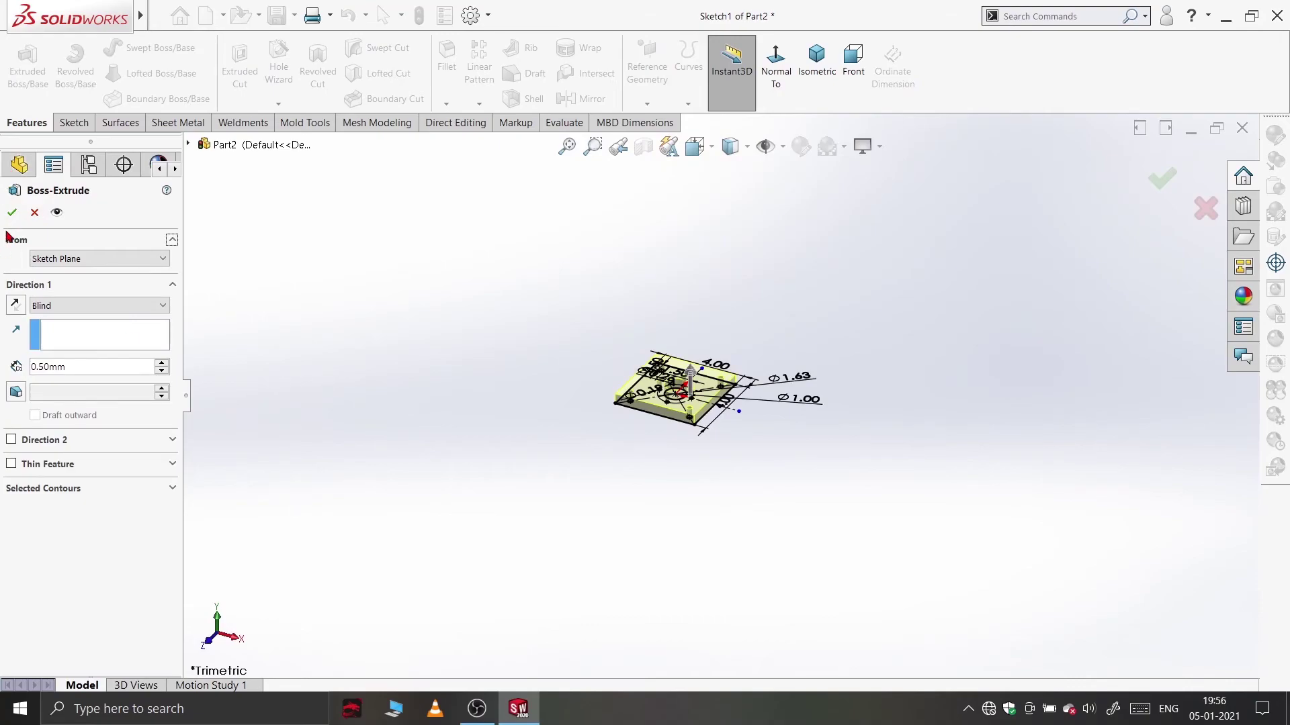
left_click(11, 213)
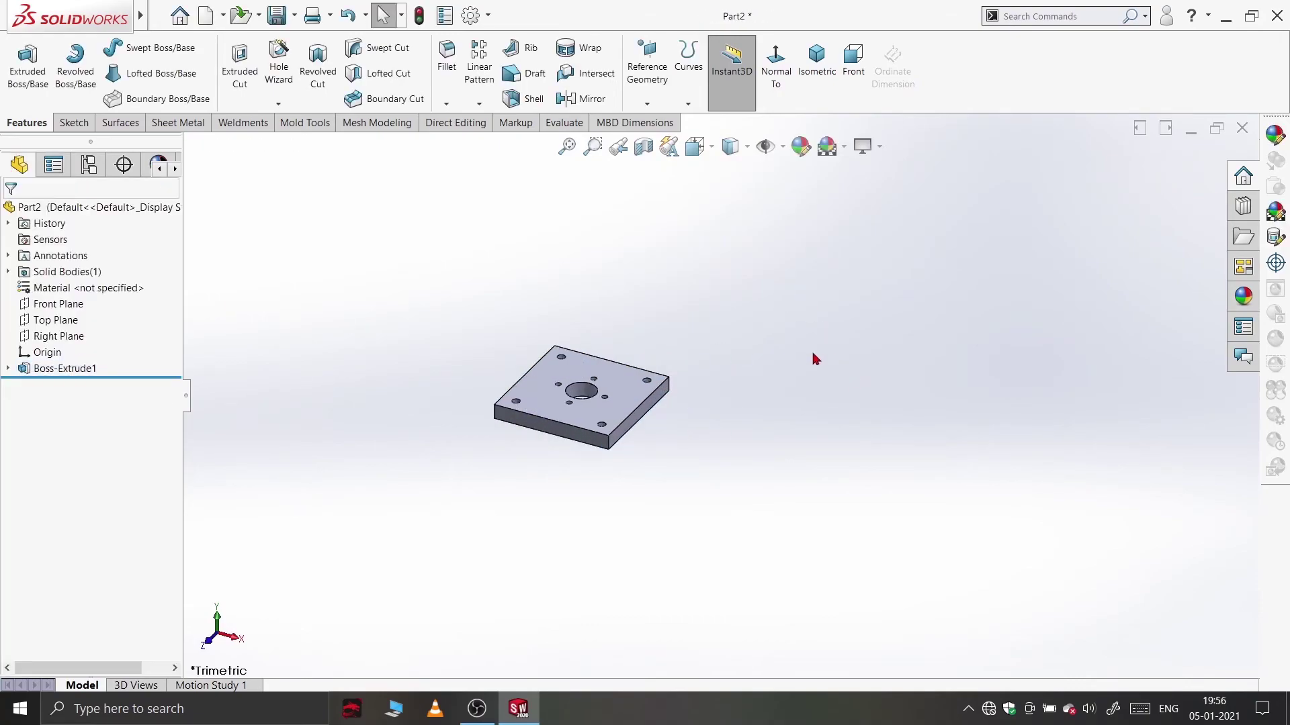
scroll(431, 304, "down", 2)
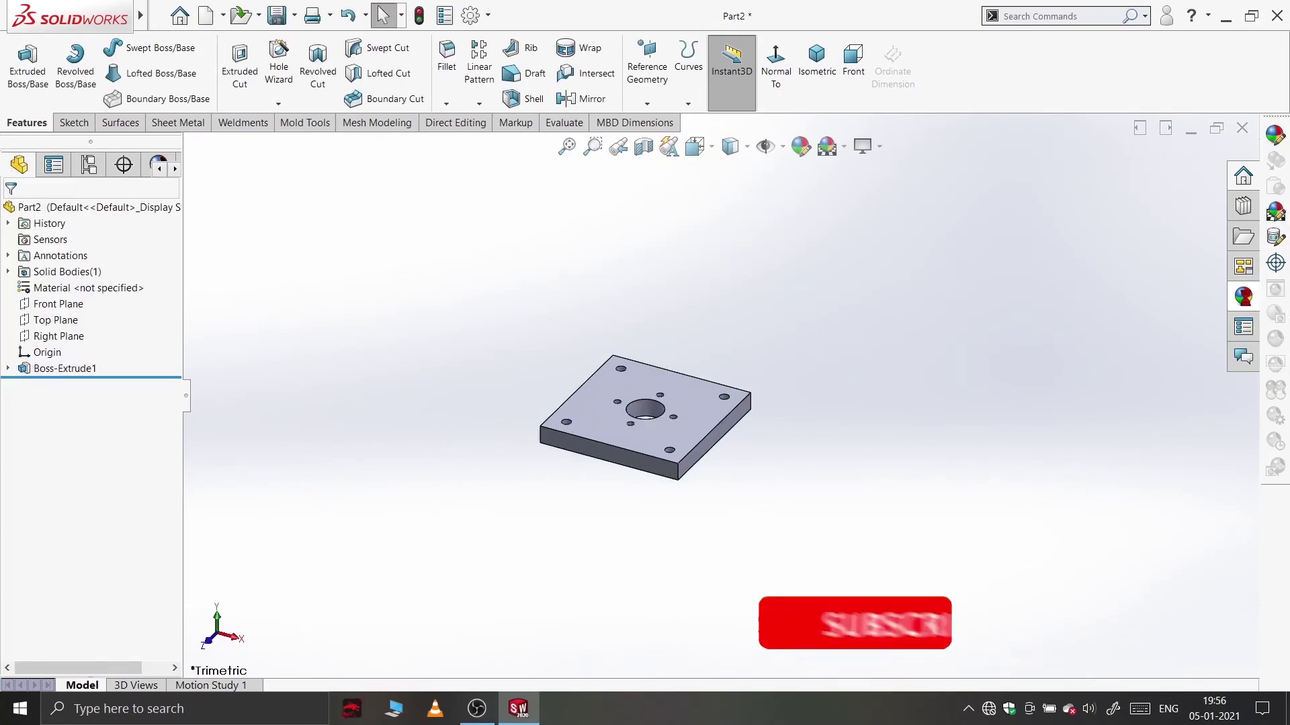
Apply the Red colour swatch from the Appearances library to the whole part.
left_click(1243, 295)
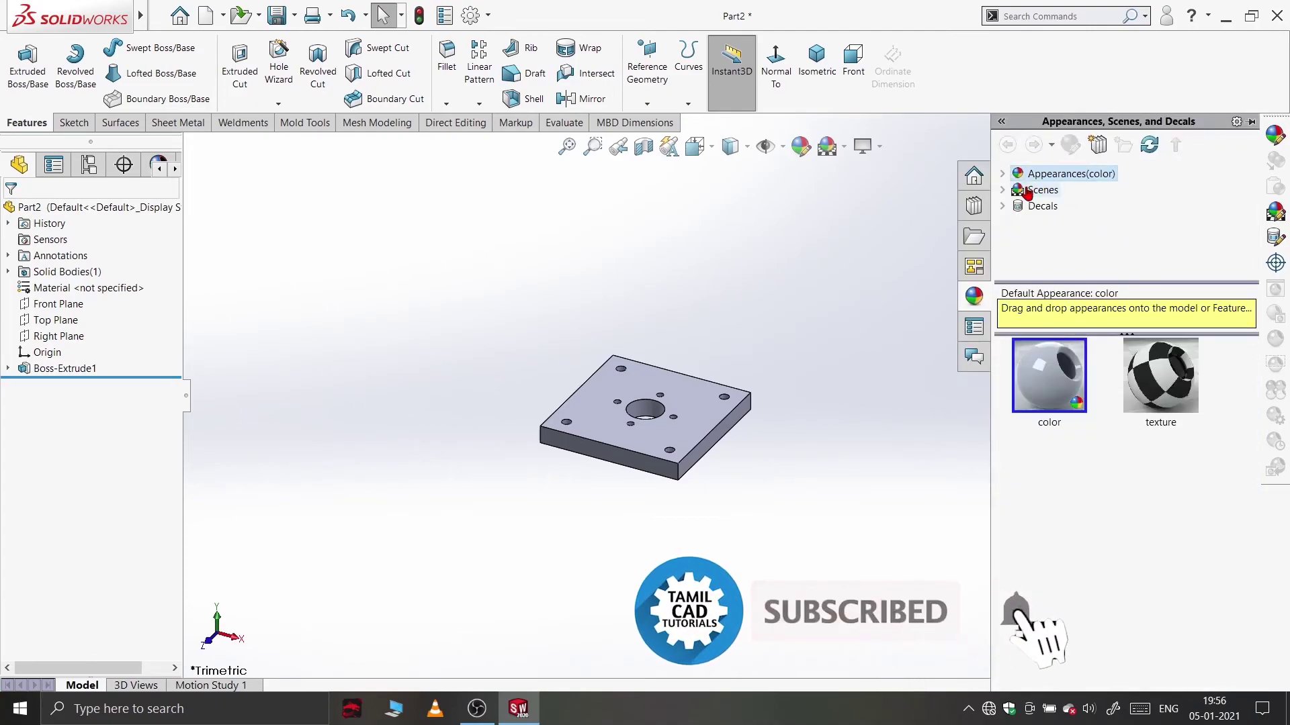
left_click(1004, 175)
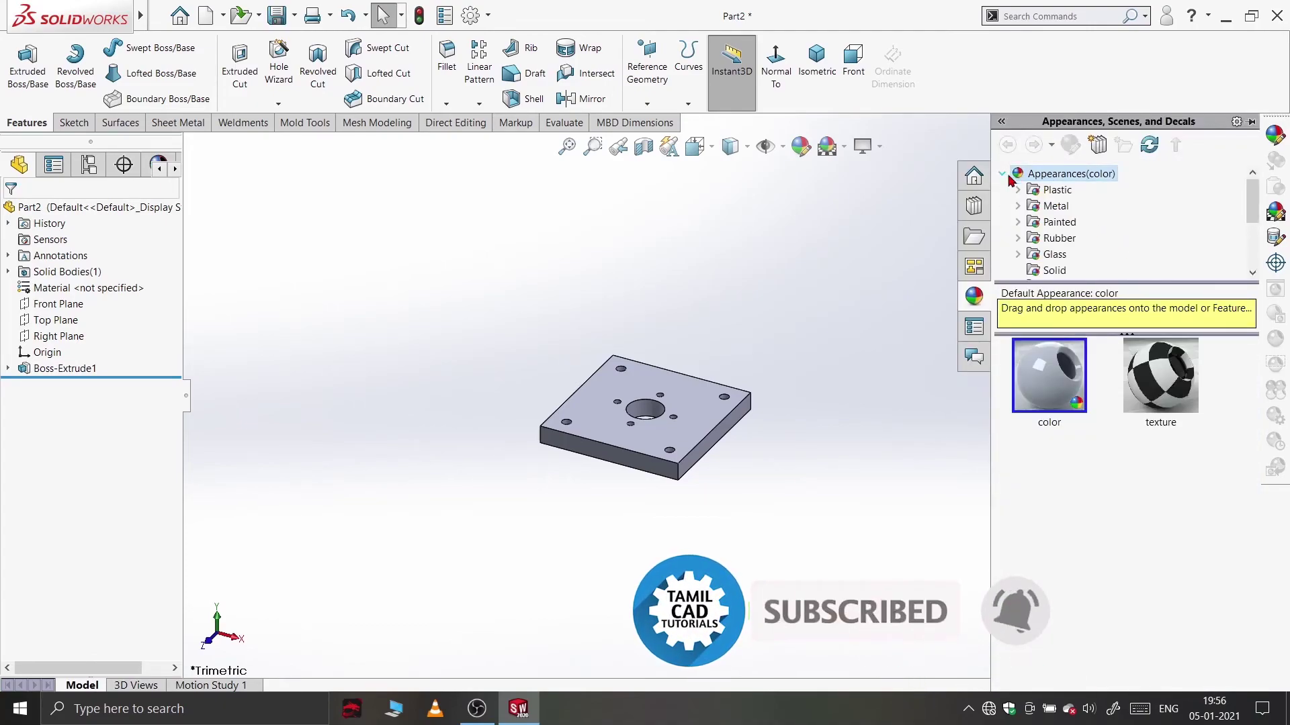
left_click(1048, 205)
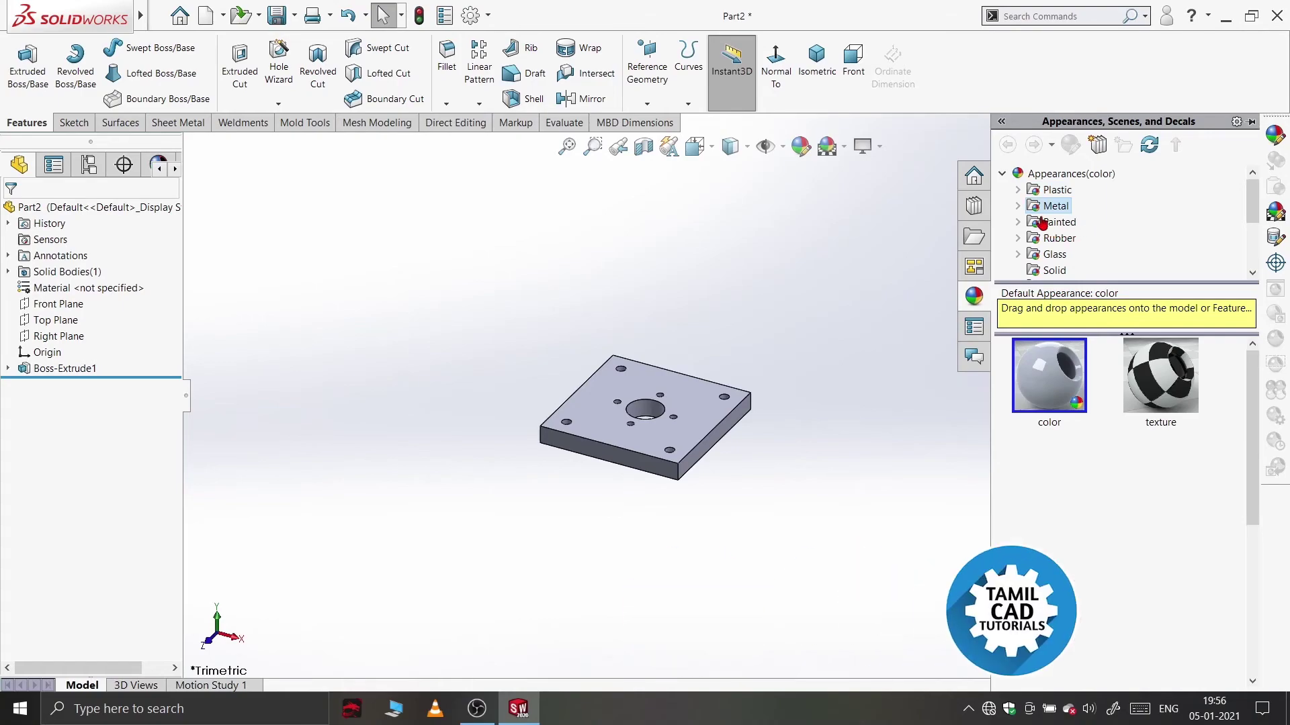
scroll(1239, 360, "down", 3)
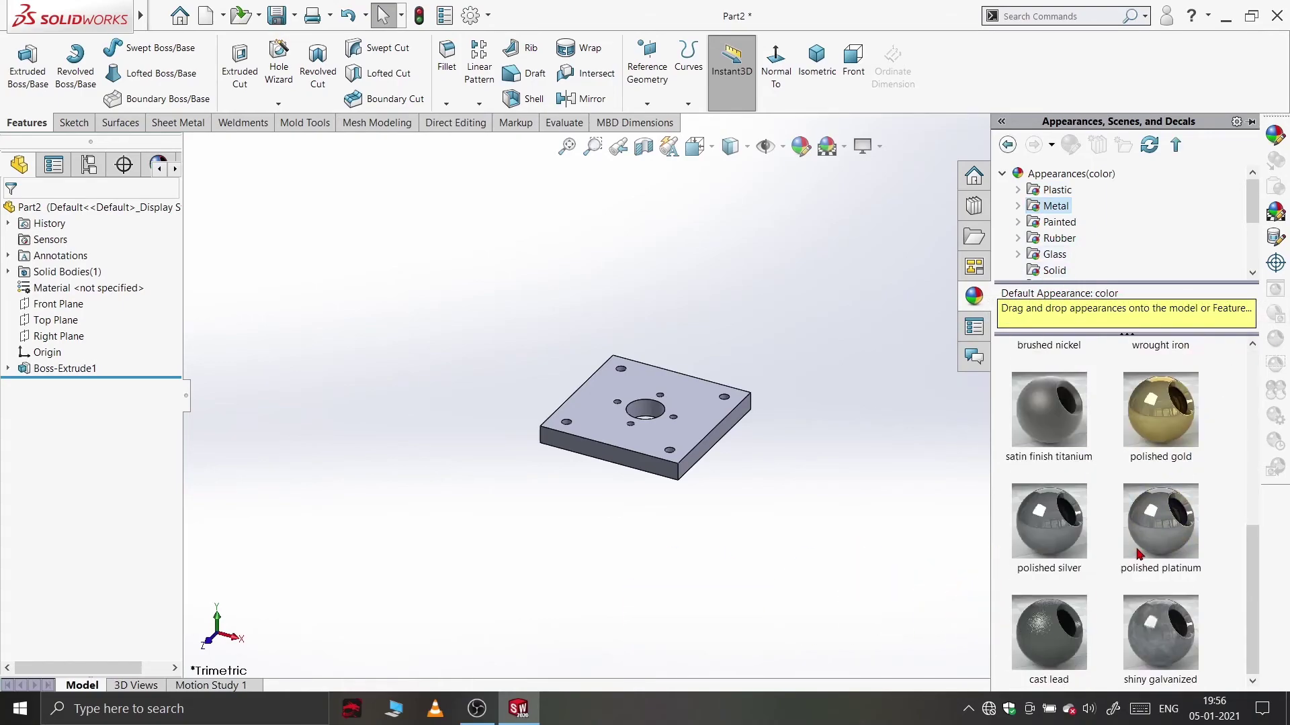
scroll(1209, 403, "up", 3)
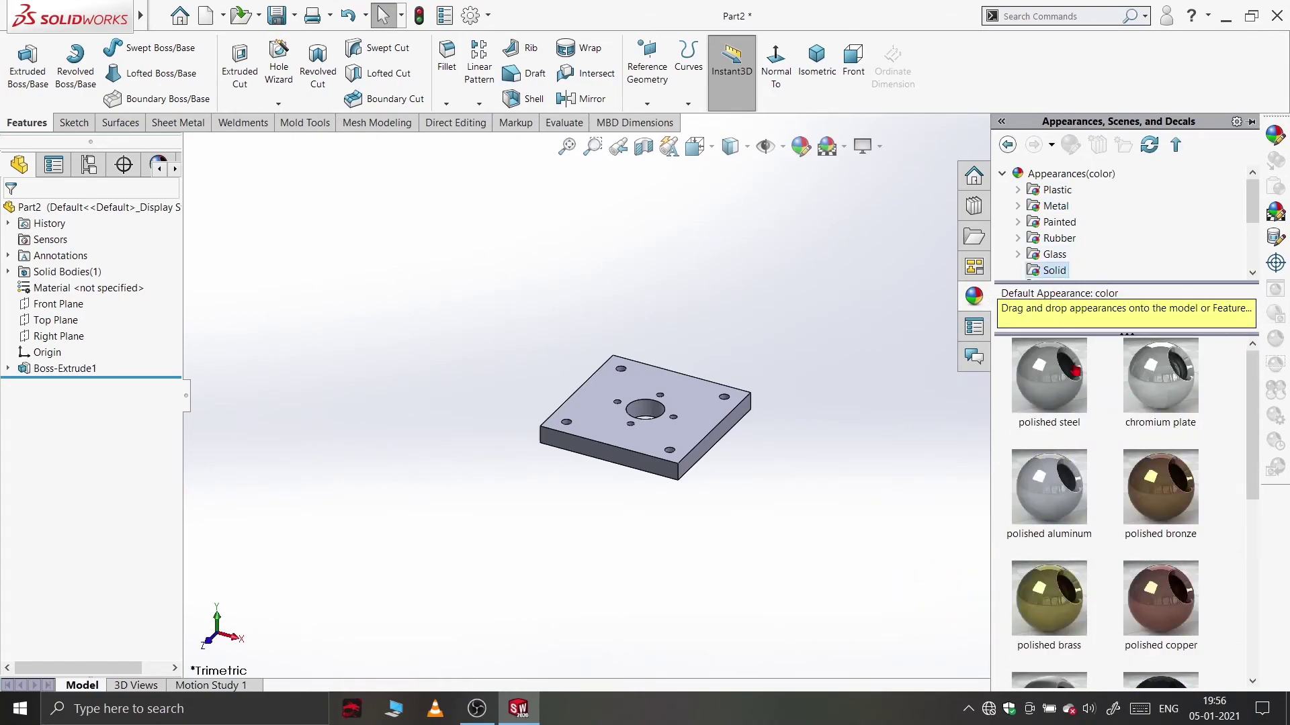
double_click(1154, 398)
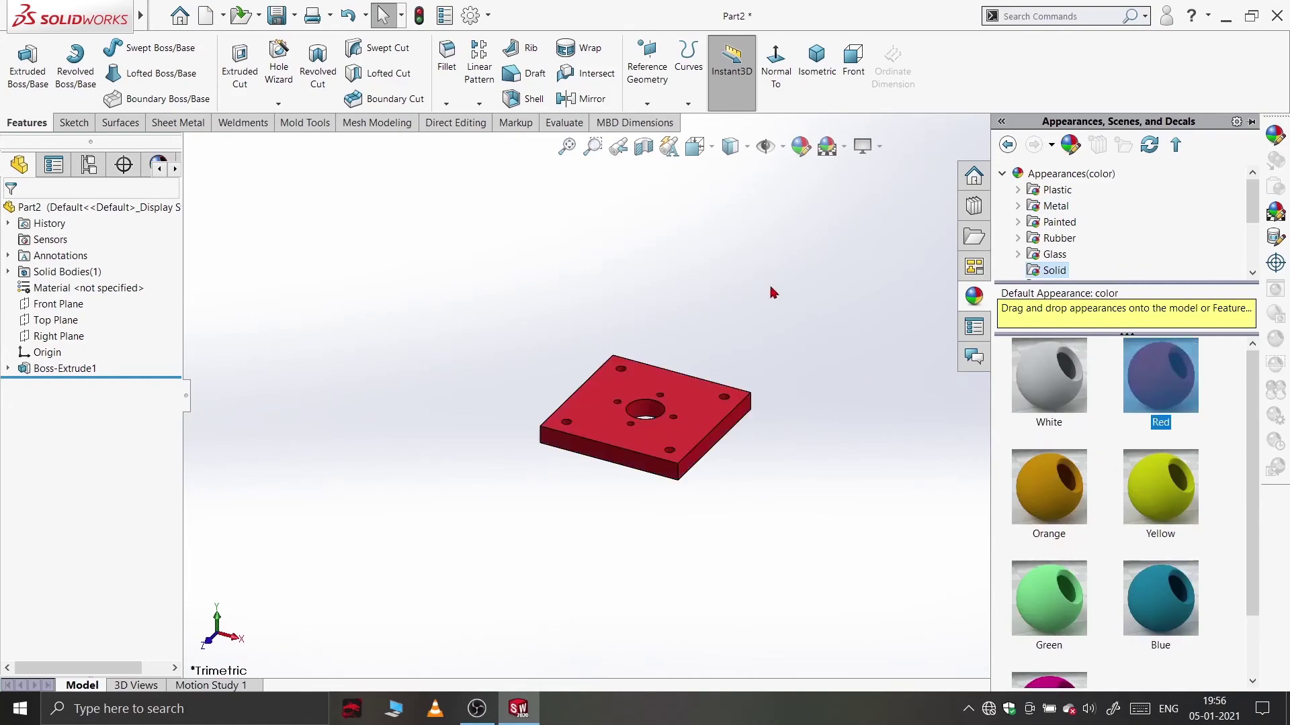